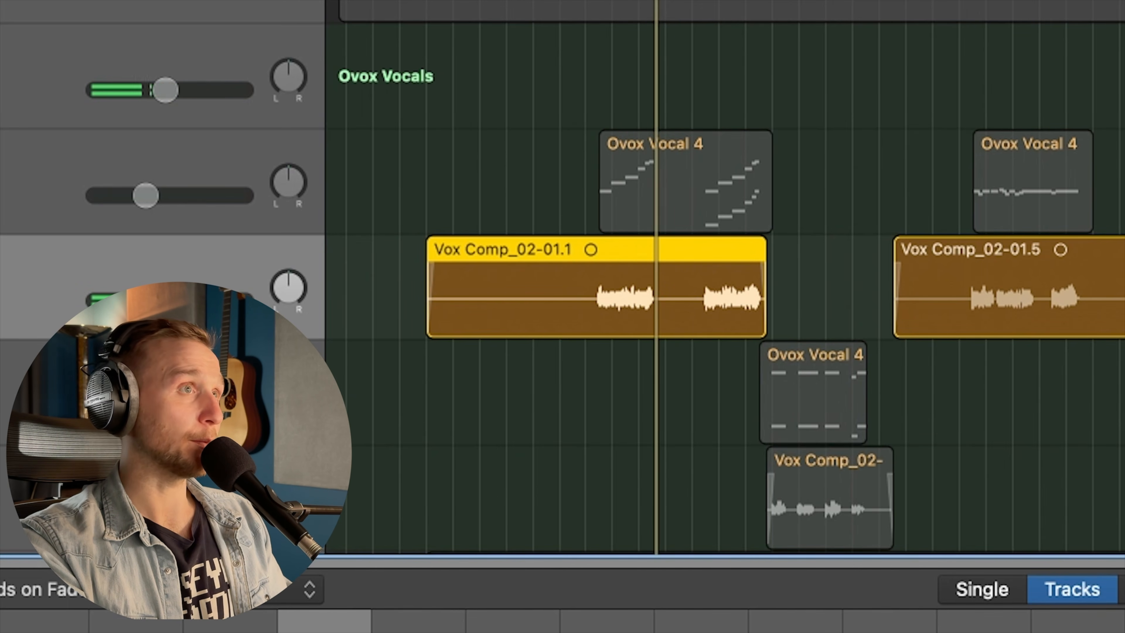
Step: Solo the first Ovox Vocal 4 track together with the Vox Comp_02-01 vocal track
{"action": "left_click", "coordinate": [252, 630]}
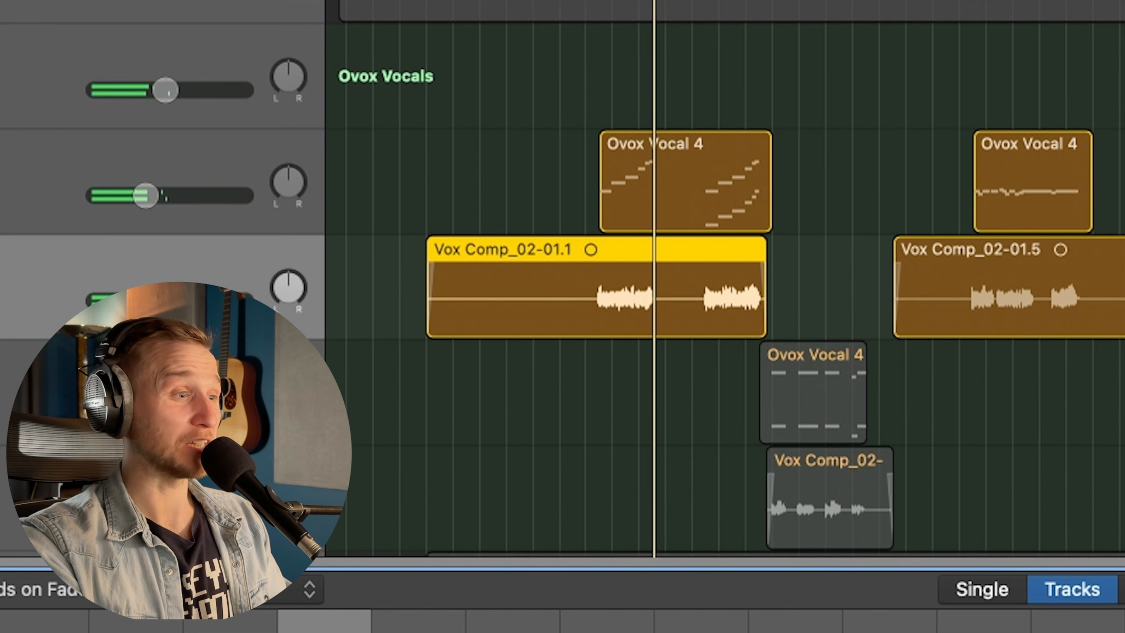
{"action": "left_click", "coordinate": [526, 368]}
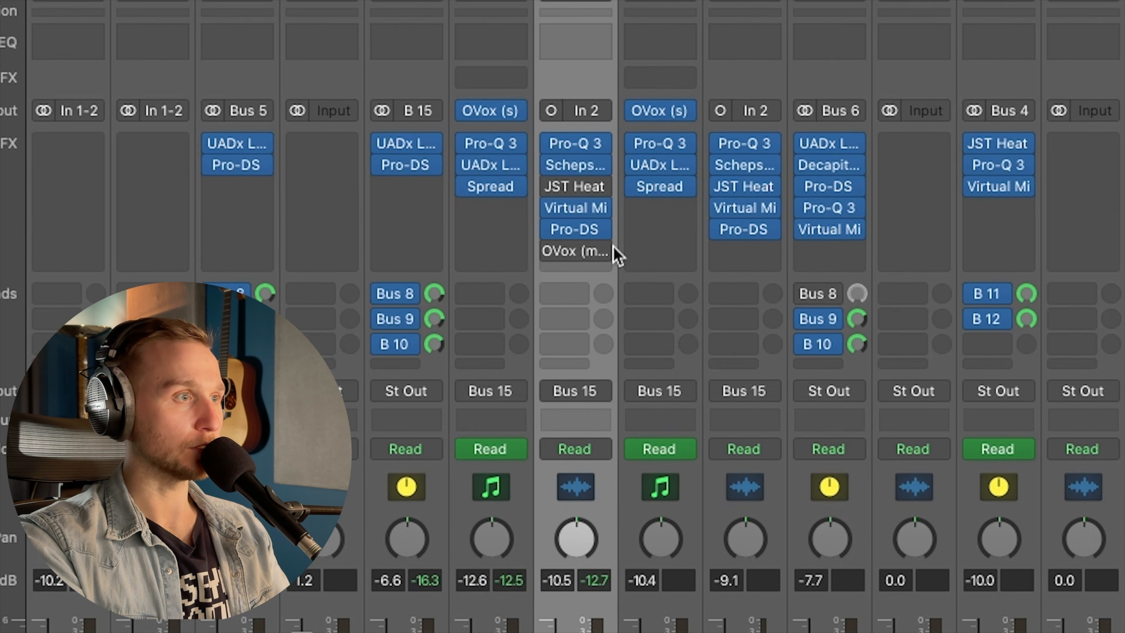
Step: Insert the Waves OVox (m->s) audio effect as Mono->Stereo on the Vox Comp_02-01 channel strip
{"action": "left_click", "coordinate": [638, 177]}
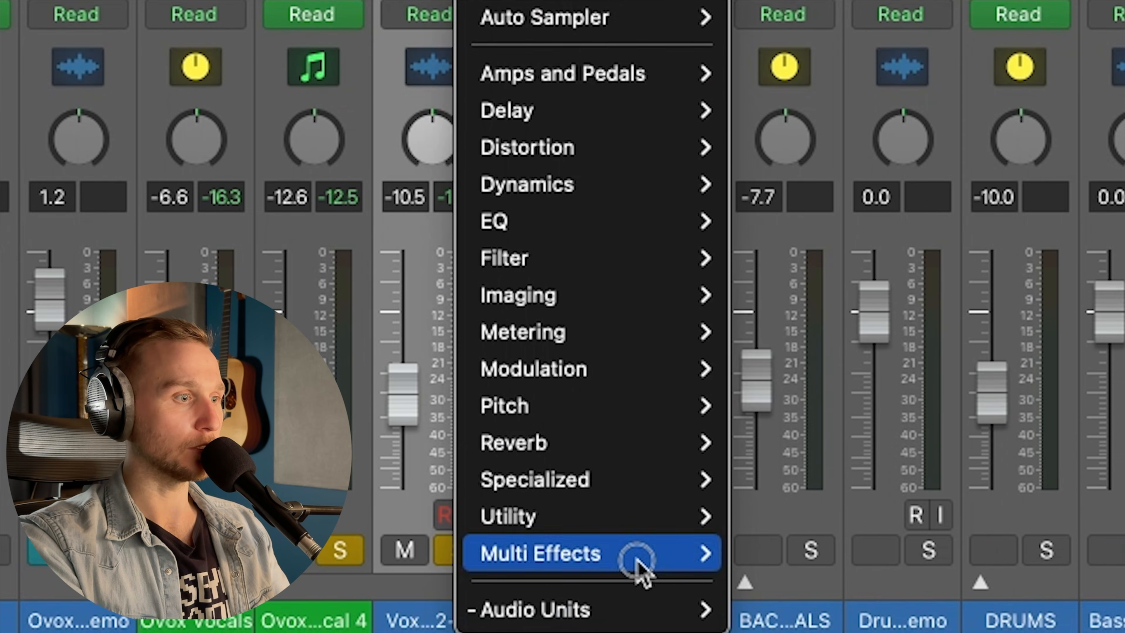
{"action": "mouse_move", "coordinate": [634, 609]}
{"action": "mouse_move", "coordinate": [480, 534]}
{"action": "mouse_move", "coordinate": [539, 631]}
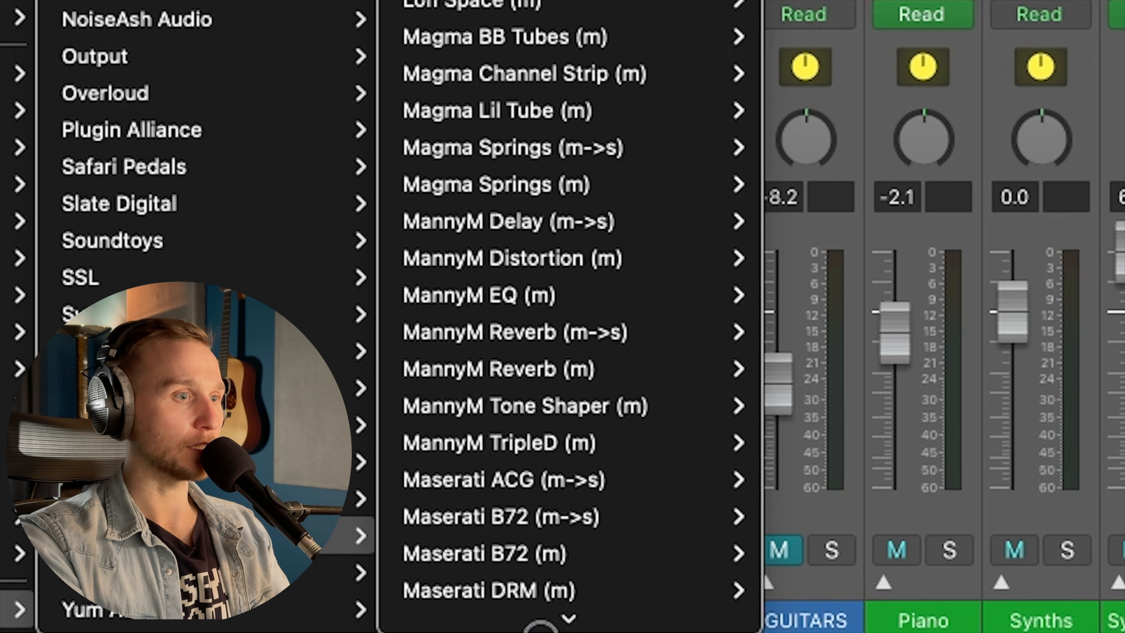
{"action": "mouse_move", "coordinate": [464, 144]}
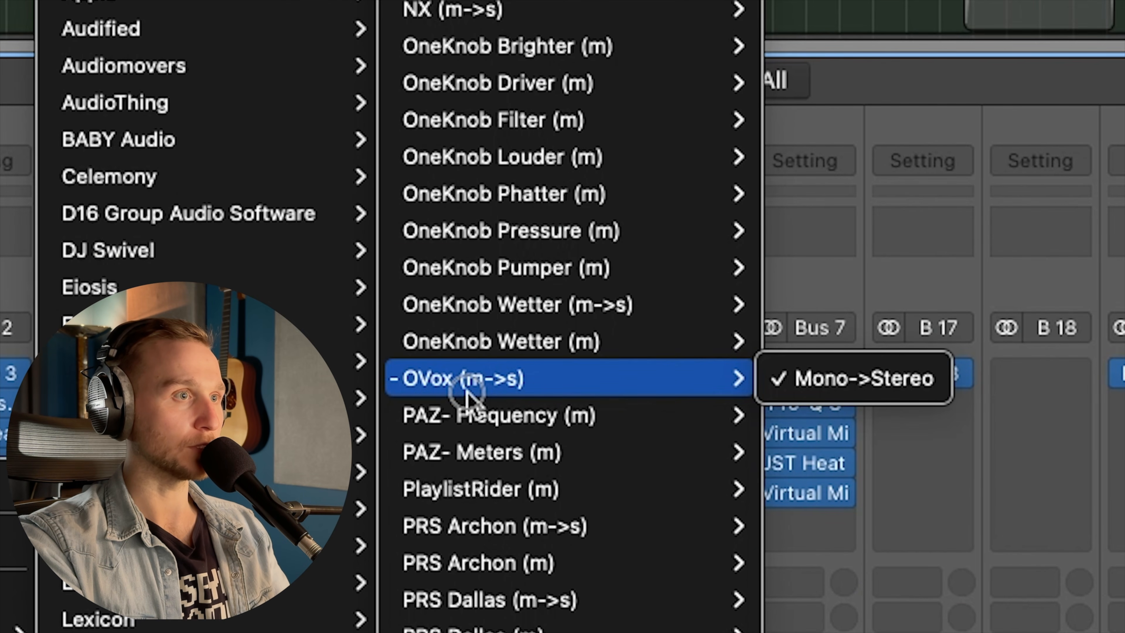
{"action": "left_click", "coordinate": [828, 393]}
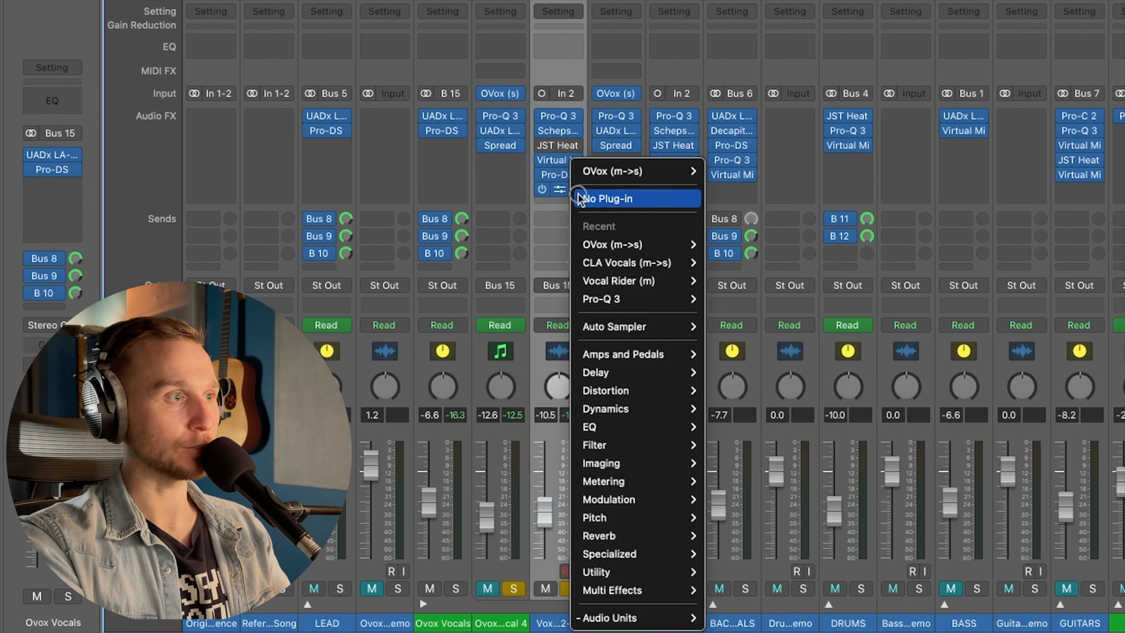
Step: Remove the OVox plug-in from the Vox Comp_02-01 channel strip
{"action": "left_click", "coordinate": [584, 199]}
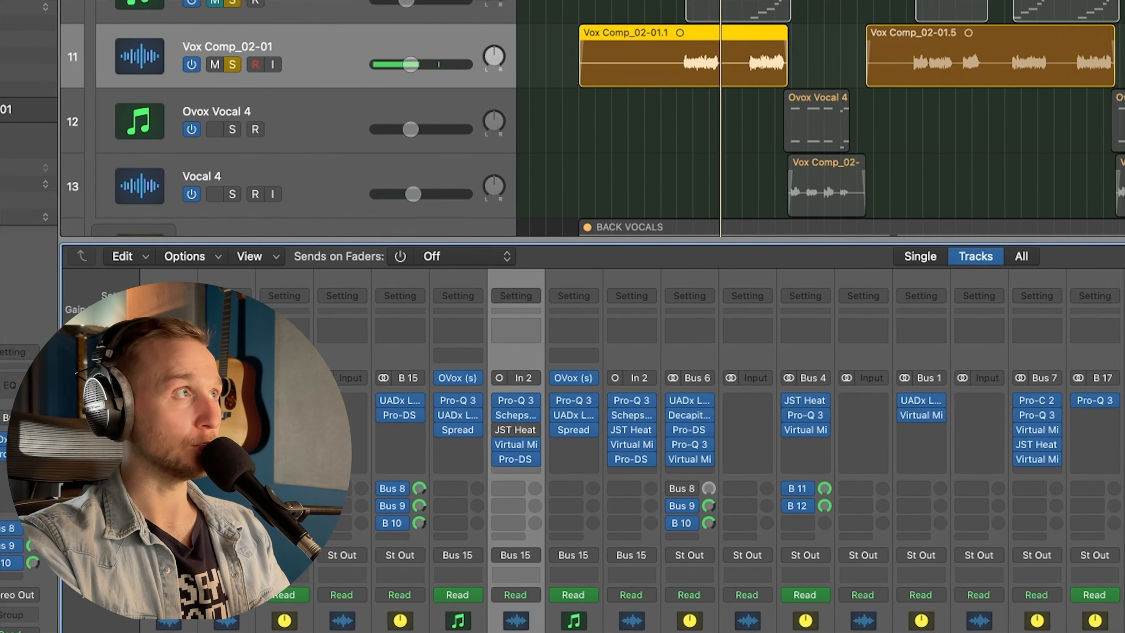
Step: Create one software instrument track with an empty channel strip directly above the Vox Comp_02-01 track
{"action": "key", "text": "alt+super+n"}
{"action": "left_click", "coordinate": [573, 181]}
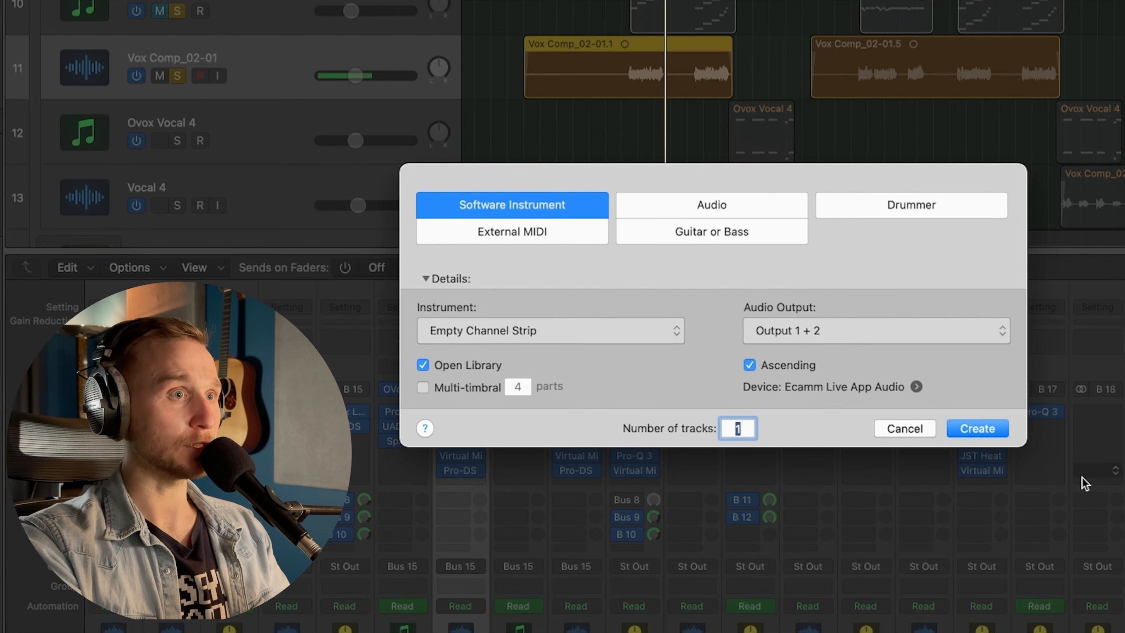
{"action": "key", "text": "Return"}
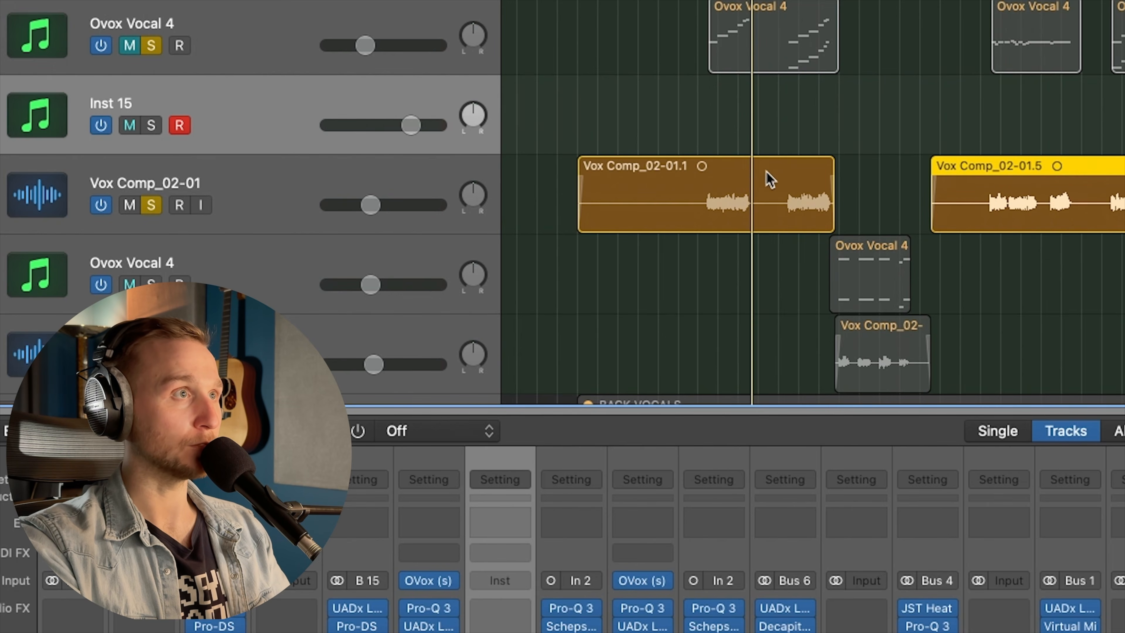
{"action": "left_click", "coordinate": [746, 203]}
{"action": "left_click", "coordinate": [497, 214]}
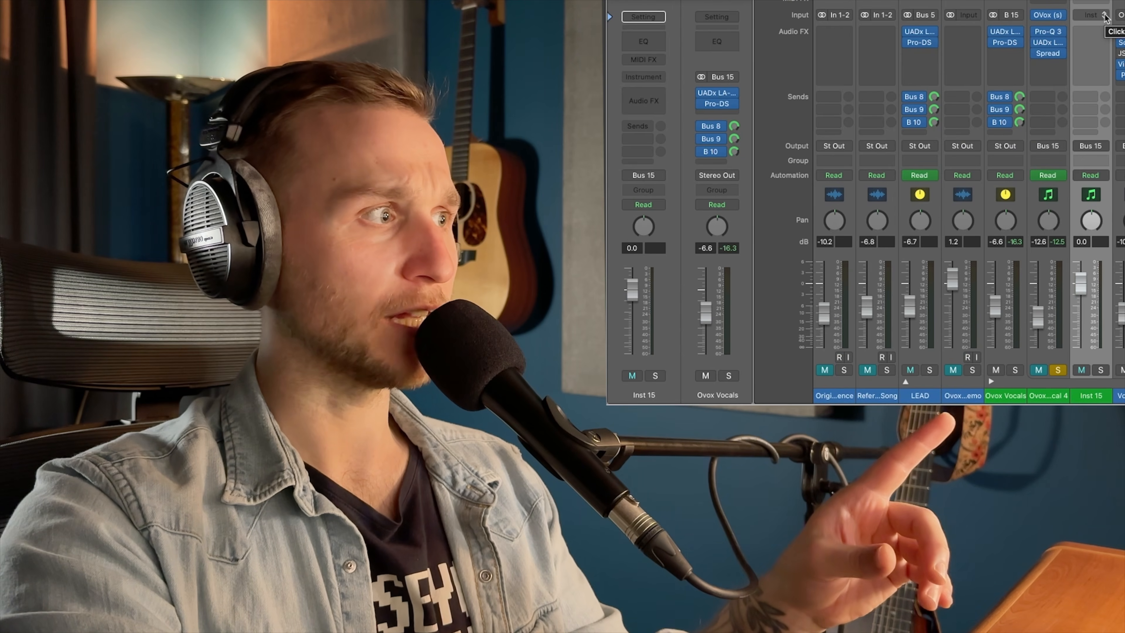
Step: Load Waves OVox (m->s) in stereo as a MIDI-controlled effect in the instrument slot of the new Inst 15 track
{"action": "left_click", "coordinate": [643, 76]}
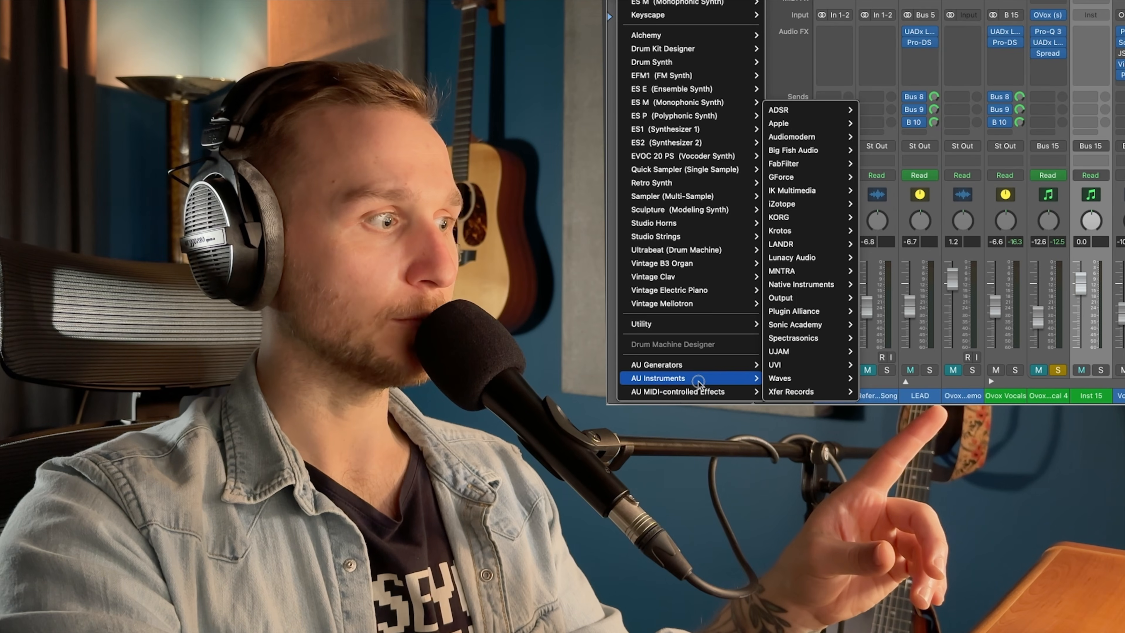
{"action": "mouse_move", "coordinate": [708, 394]}
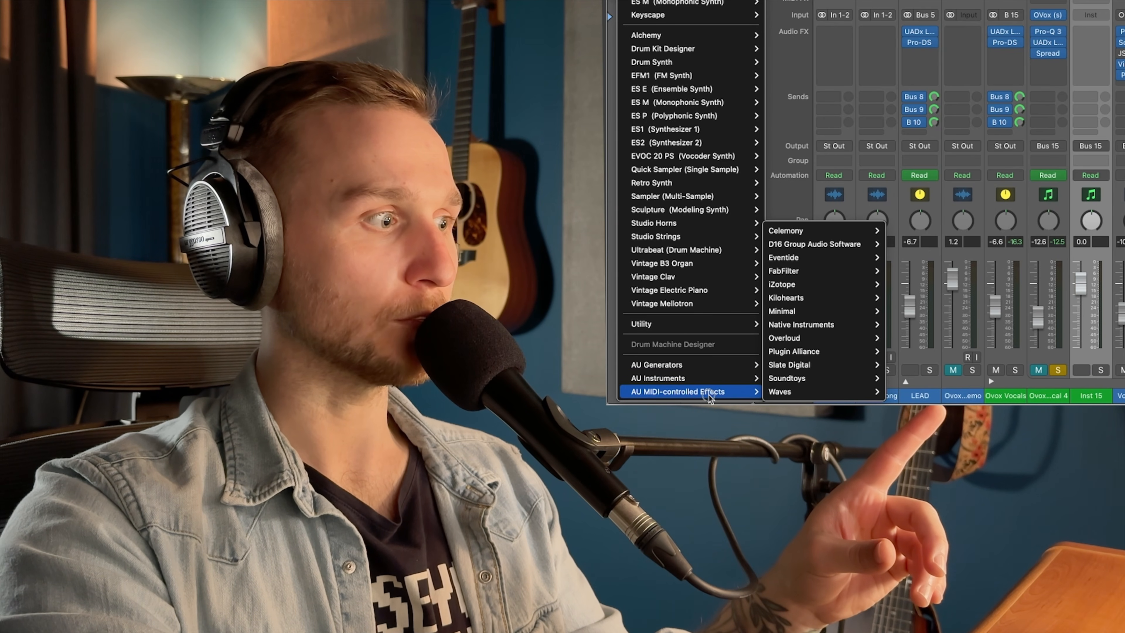
{"action": "mouse_move", "coordinate": [784, 392]}
{"action": "scroll", "coordinate": [944, 334], "scroll_direction": "down", "scroll_amount": 15}
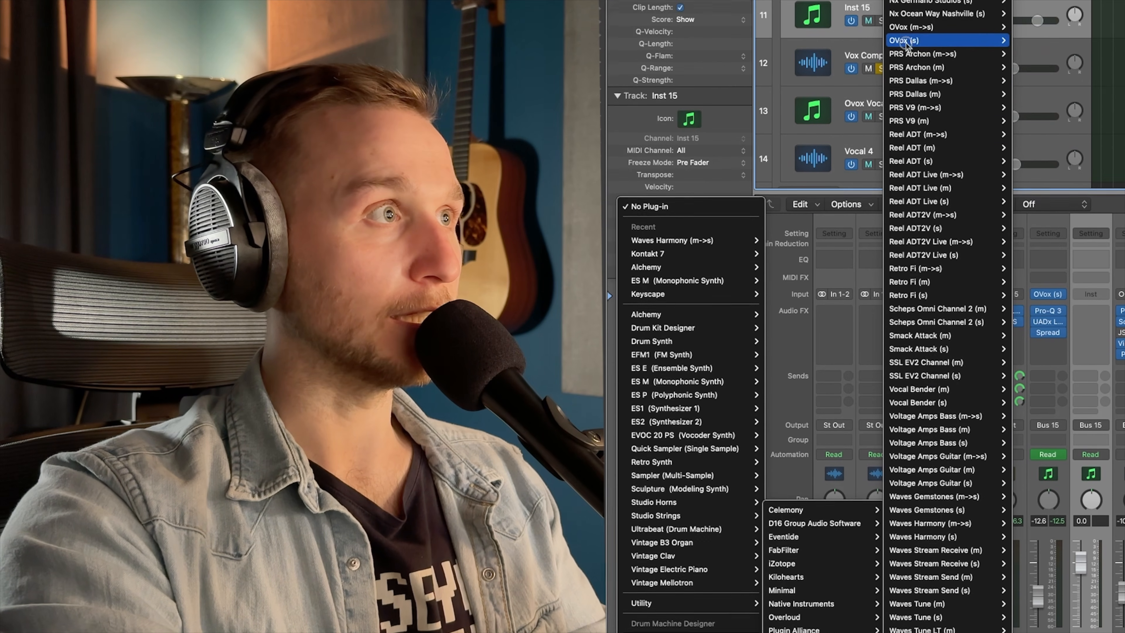
{"action": "mouse_move", "coordinate": [924, 121]}
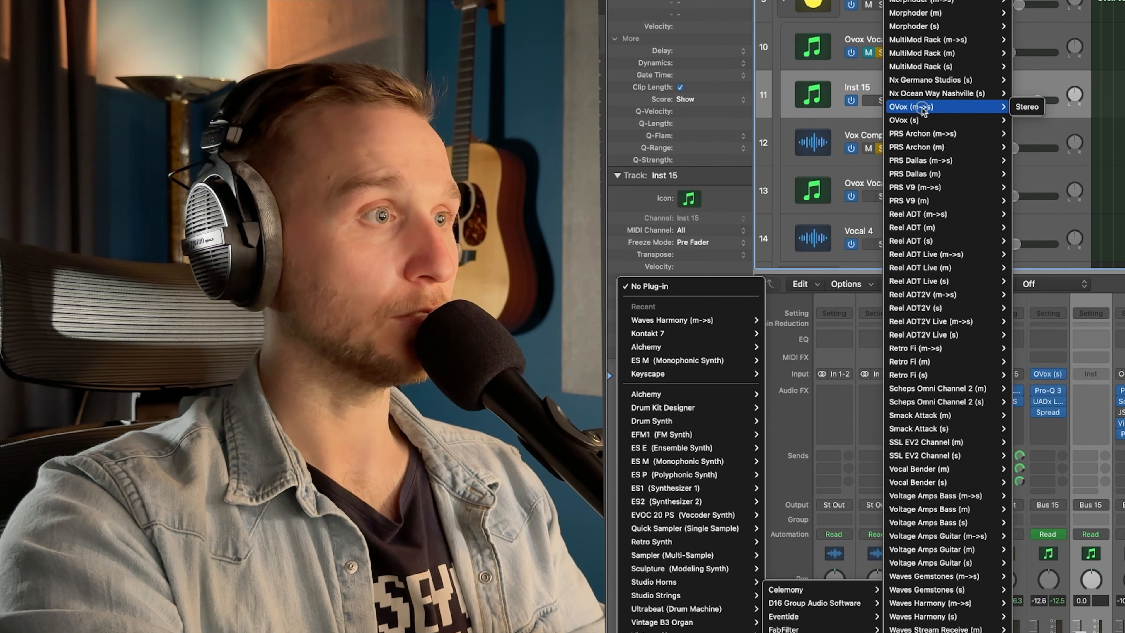
{"action": "left_click", "coordinate": [1025, 109]}
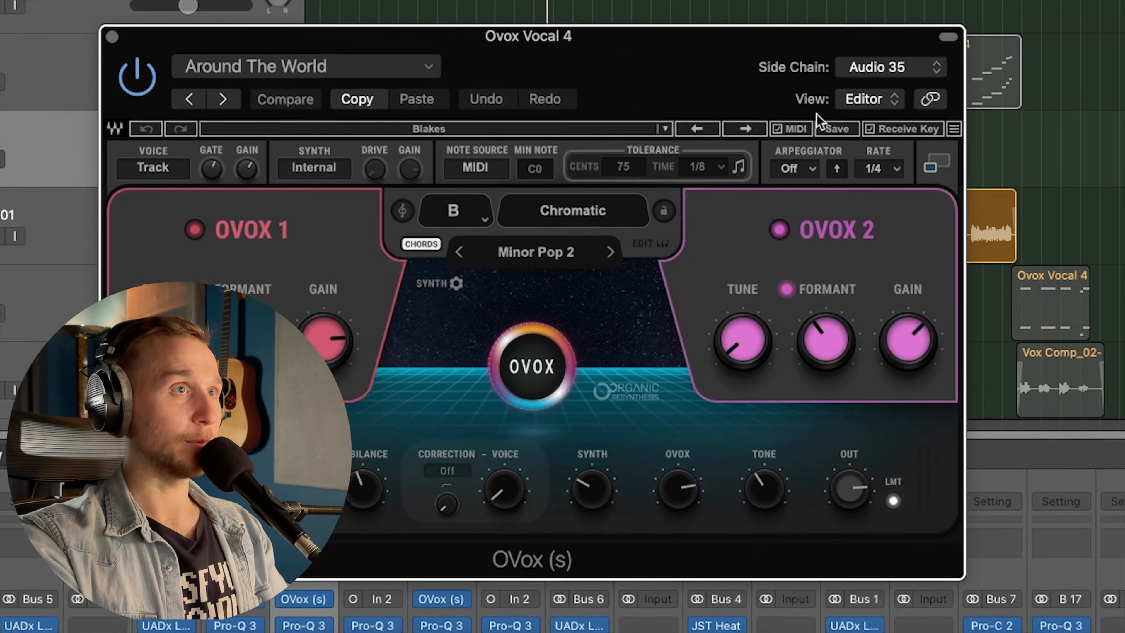
Step: Set the side chain of the OVox plug-in on Ovox Vocal 4 to Vox Comp_02-01 (Audio 35)
{"action": "left_click", "coordinate": [935, 58]}
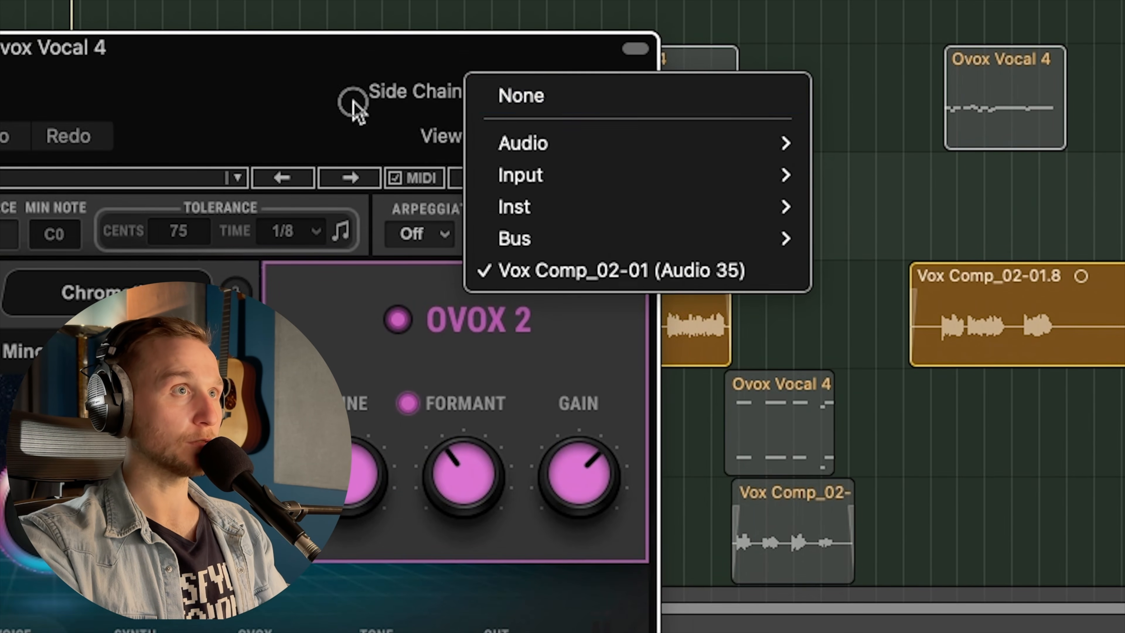
{"action": "left_click", "coordinate": [355, 106]}
{"action": "left_click", "coordinate": [522, 95]}
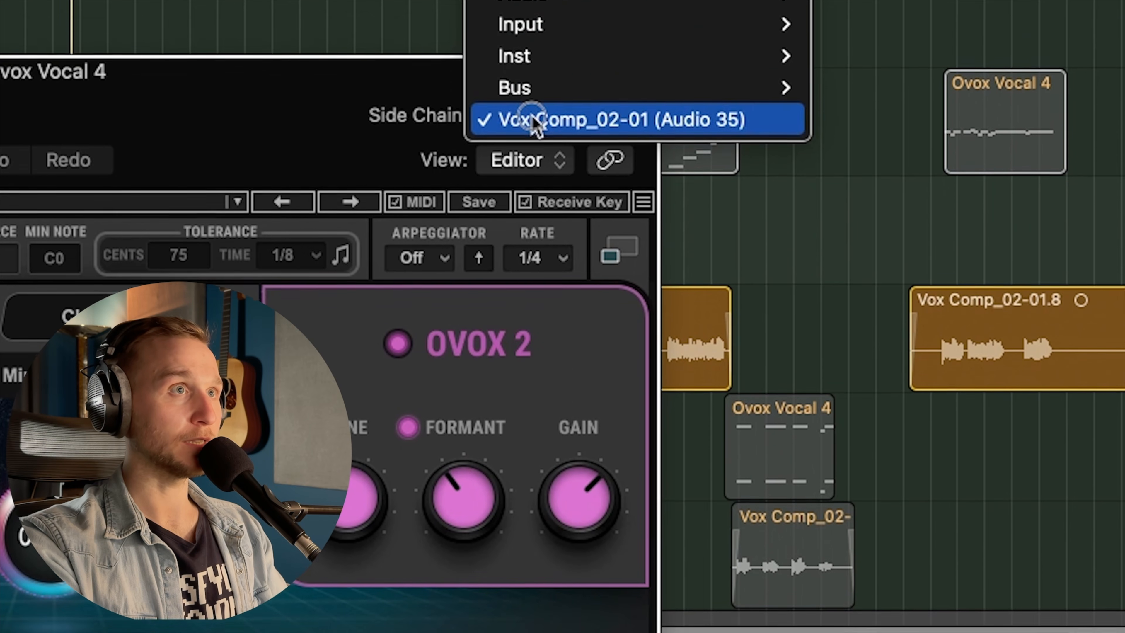
{"action": "mouse_move", "coordinate": [554, 22]}
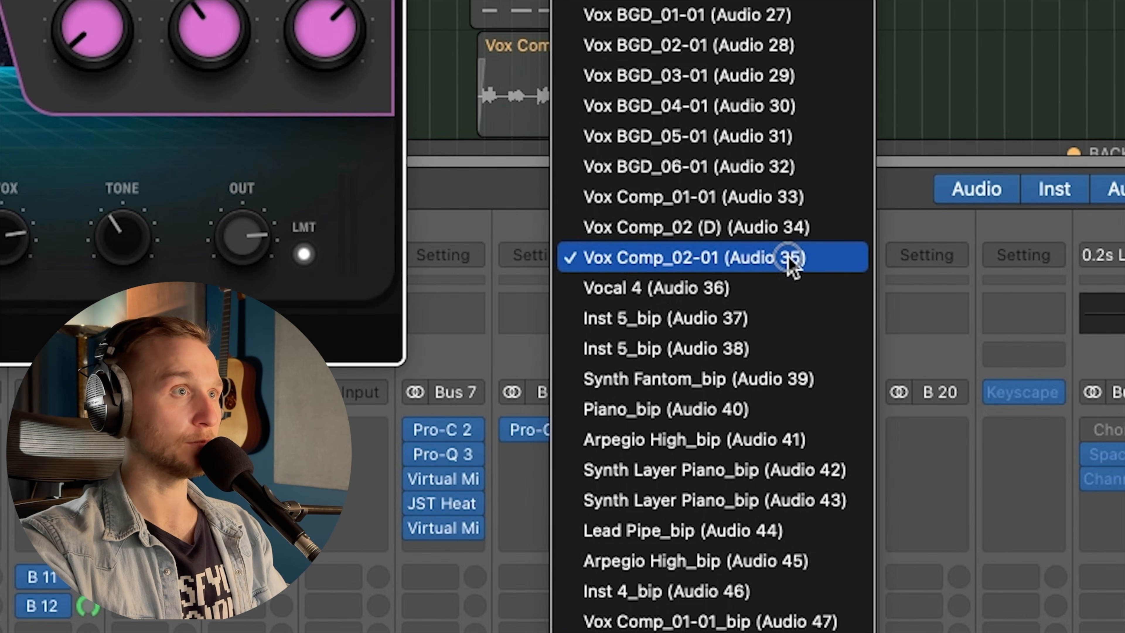
{"action": "left_click", "coordinate": [722, 261]}
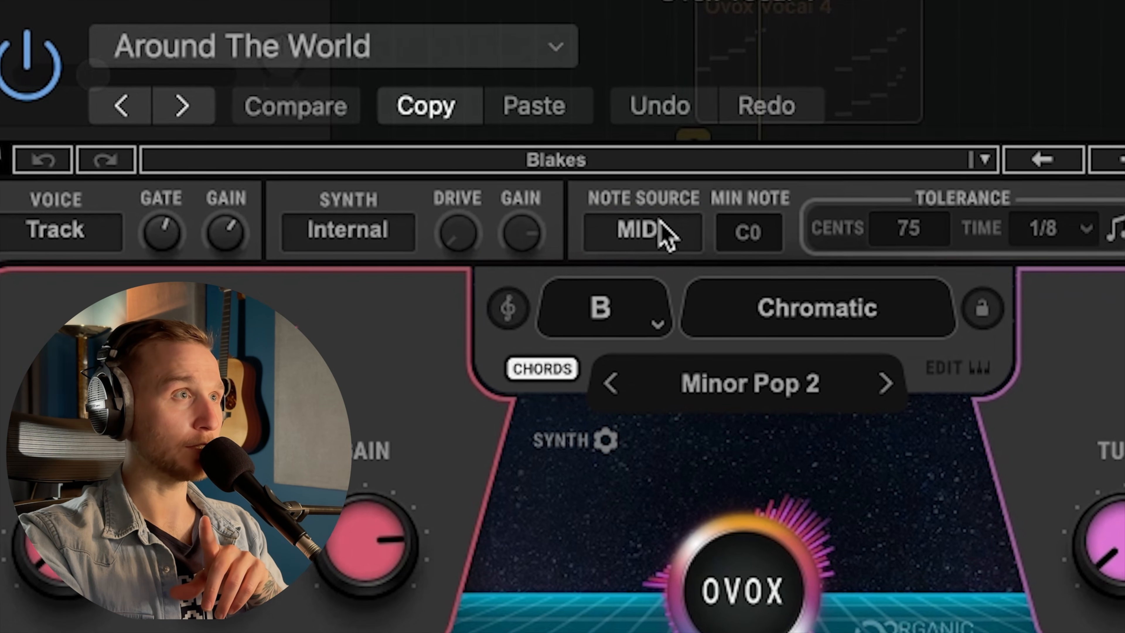
Step: Switch the OVox note source to Auto and back to MIDI
{"action": "left_click_drag", "start_coordinate": [667, 235], "coordinate": [703, 314]}
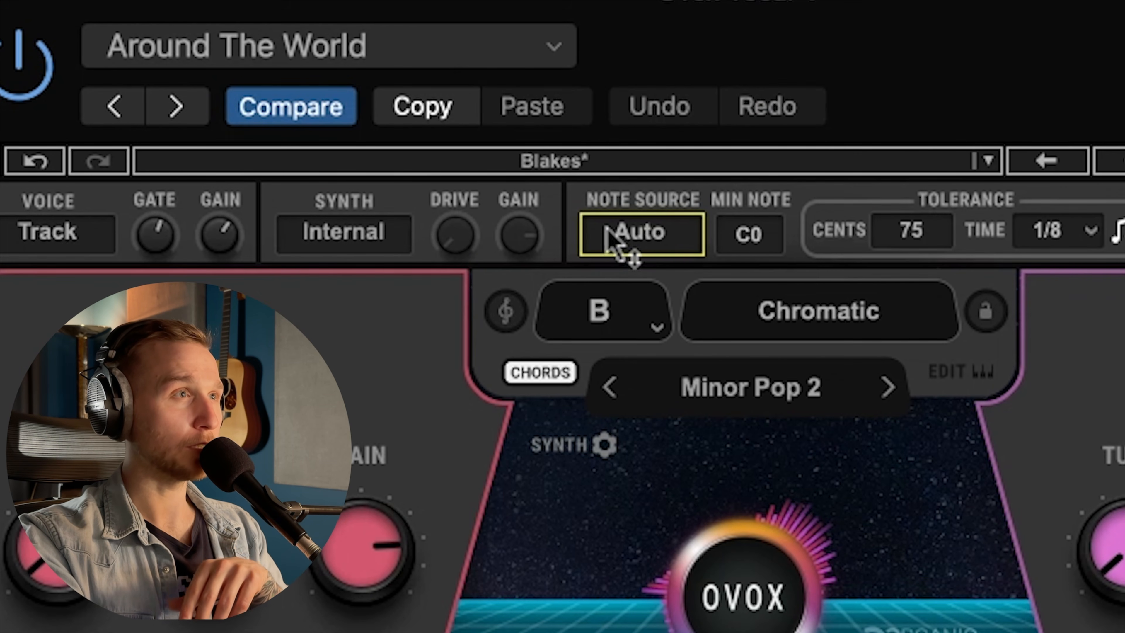
{"action": "left_click_drag", "start_coordinate": [607, 228], "coordinate": [628, 256]}
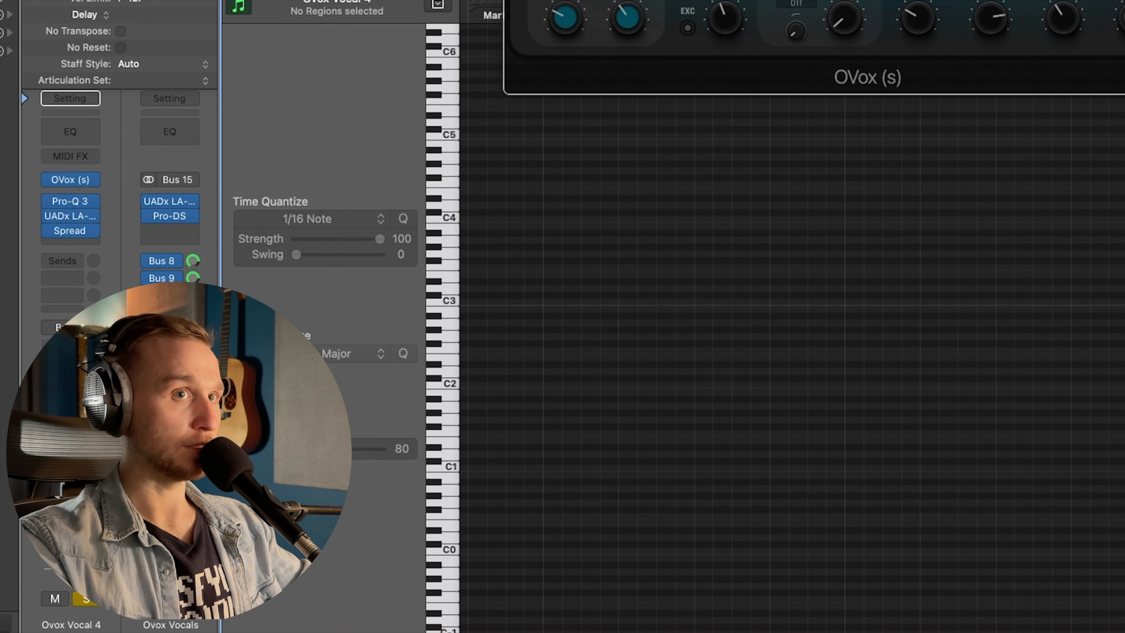
Step: Start playback and enter a run of MIDI notes in the empty piano roll of the Ovox Vocal 4 track
{"action": "key", "text": "space"}
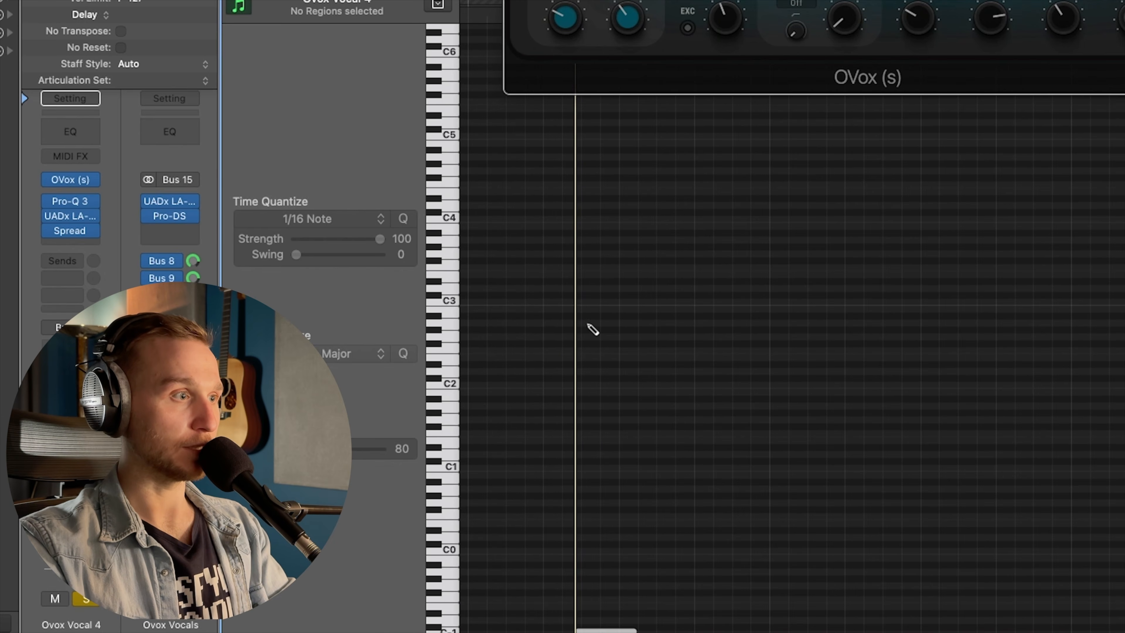
{"action": "left_click", "coordinate": [590, 336]}
{"action": "left_click", "coordinate": [628, 288]}
{"action": "left_click", "coordinate": [665, 239]}
{"action": "left_click", "coordinate": [704, 295]}
{"action": "left_click", "coordinate": [742, 364]}
{"action": "left_click", "coordinate": [741, 426]}
{"action": "left_click", "coordinate": [610, 426]}
{"action": "left_click", "coordinate": [610, 357]}
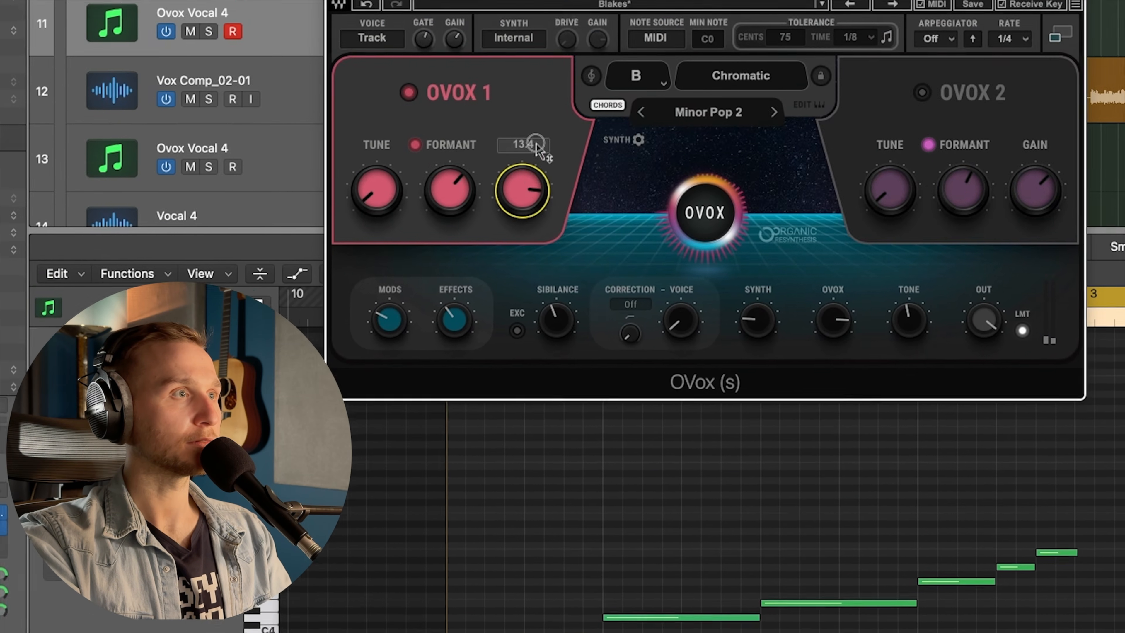
Step: Rebalance the OVox levels with OVox 2 gain at 9.4, OVox 1 gain at 16.9 and a lower Synth level
{"action": "left_click_drag", "start_coordinate": [1056, 143], "coordinate": [1056, 115]}
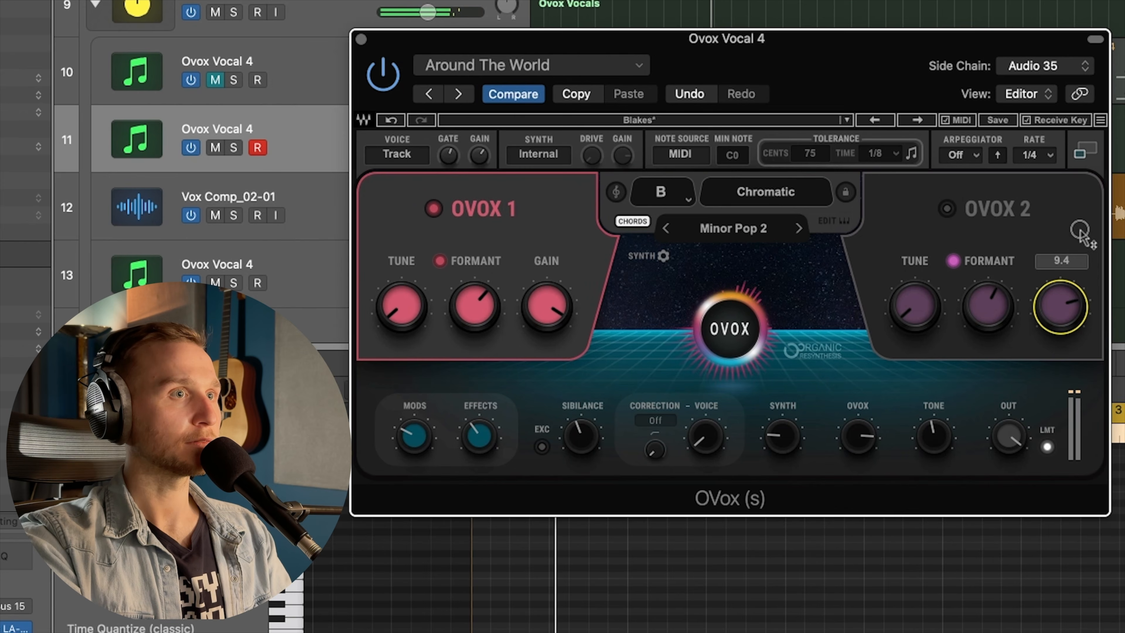
{"action": "left_click", "coordinate": [536, 306]}
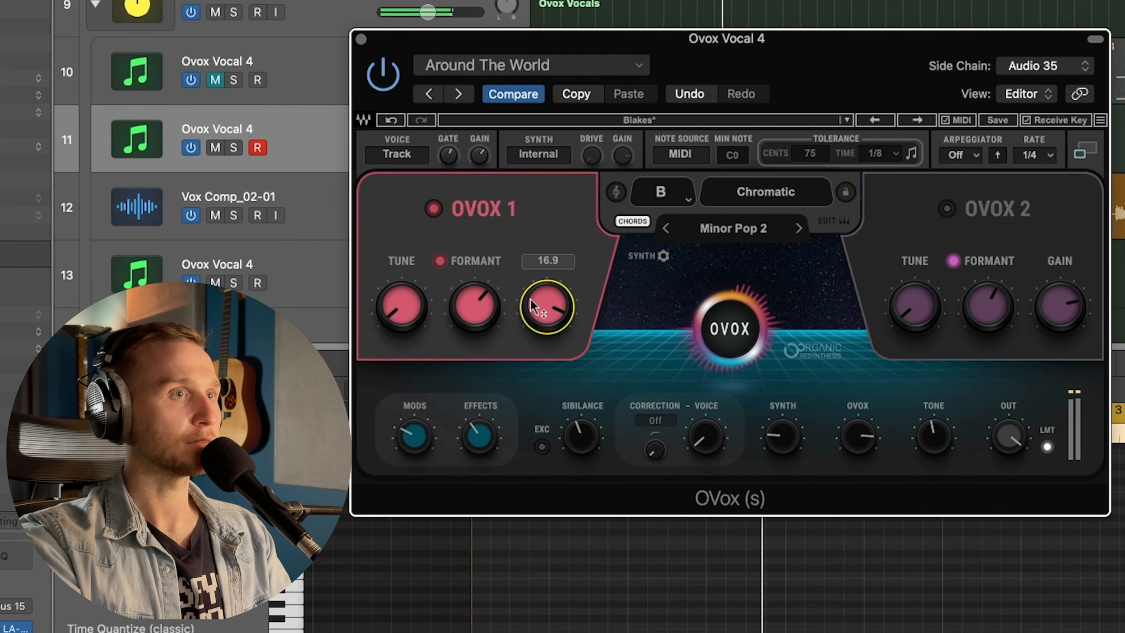
{"action": "left_click_drag", "start_coordinate": [780, 434], "coordinate": [776, 470]}
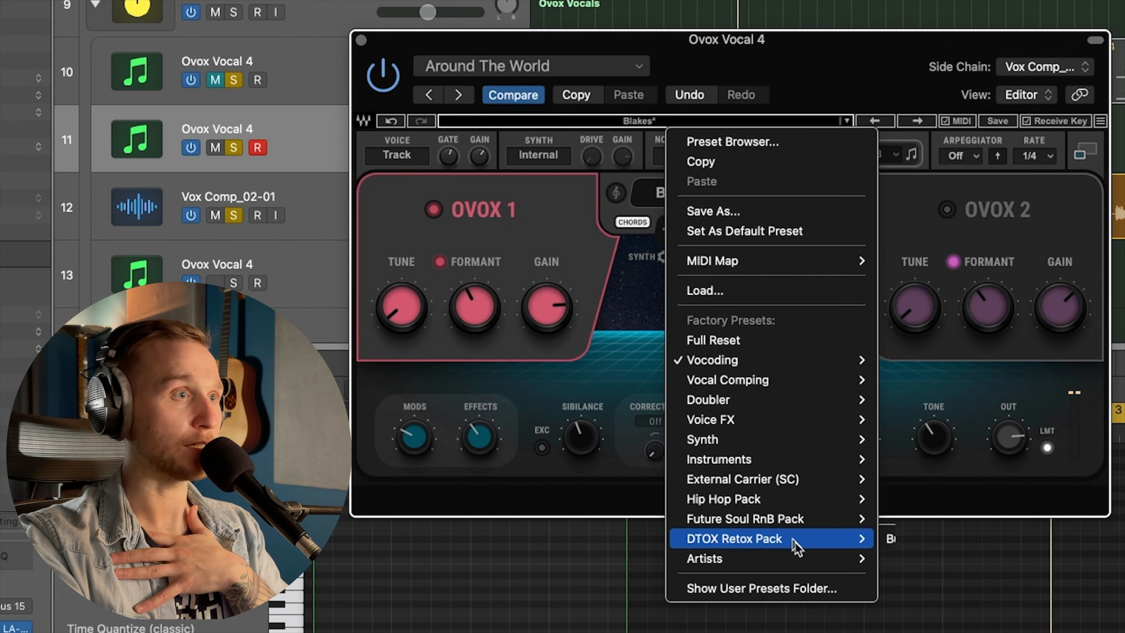
{"action": "mouse_move", "coordinate": [803, 536]}
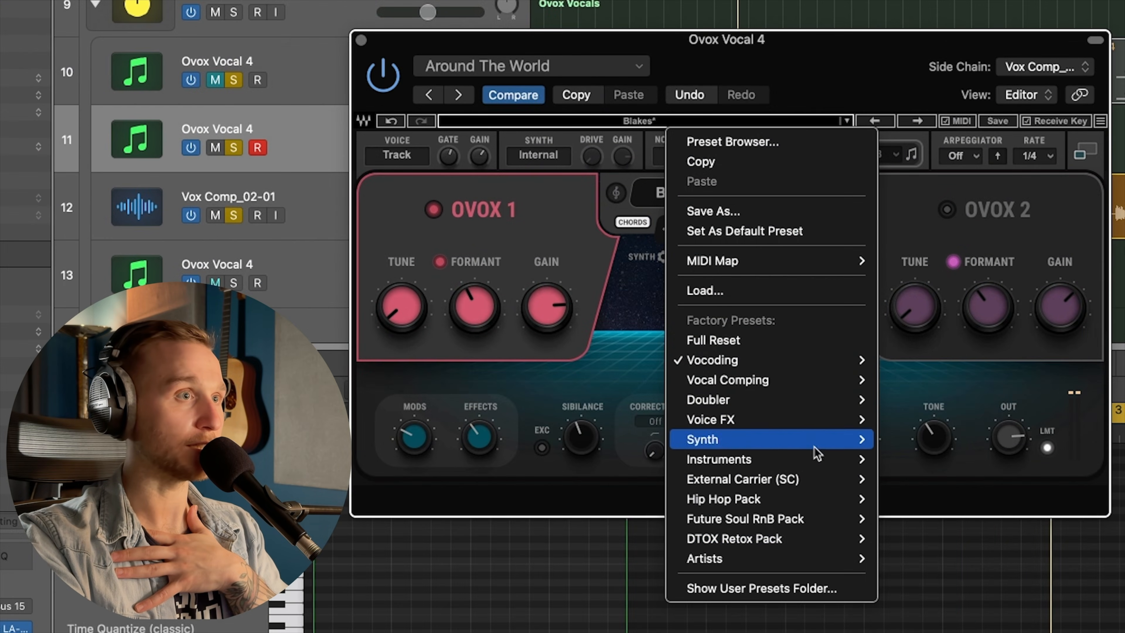
{"action": "mouse_move", "coordinate": [821, 409]}
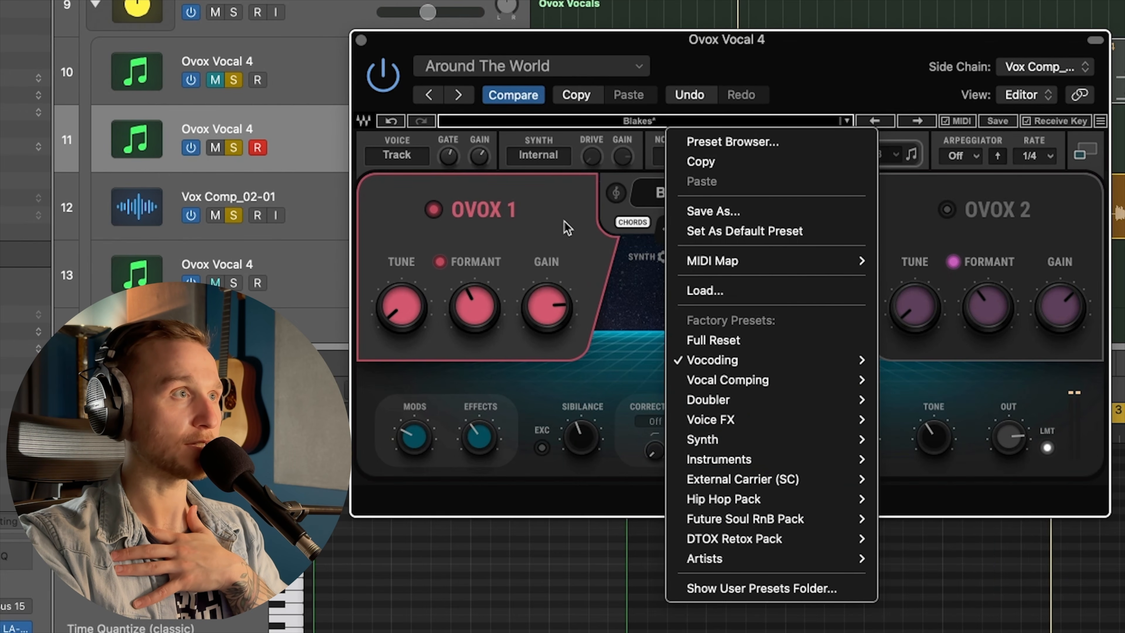
{"action": "left_click", "coordinate": [567, 228]}
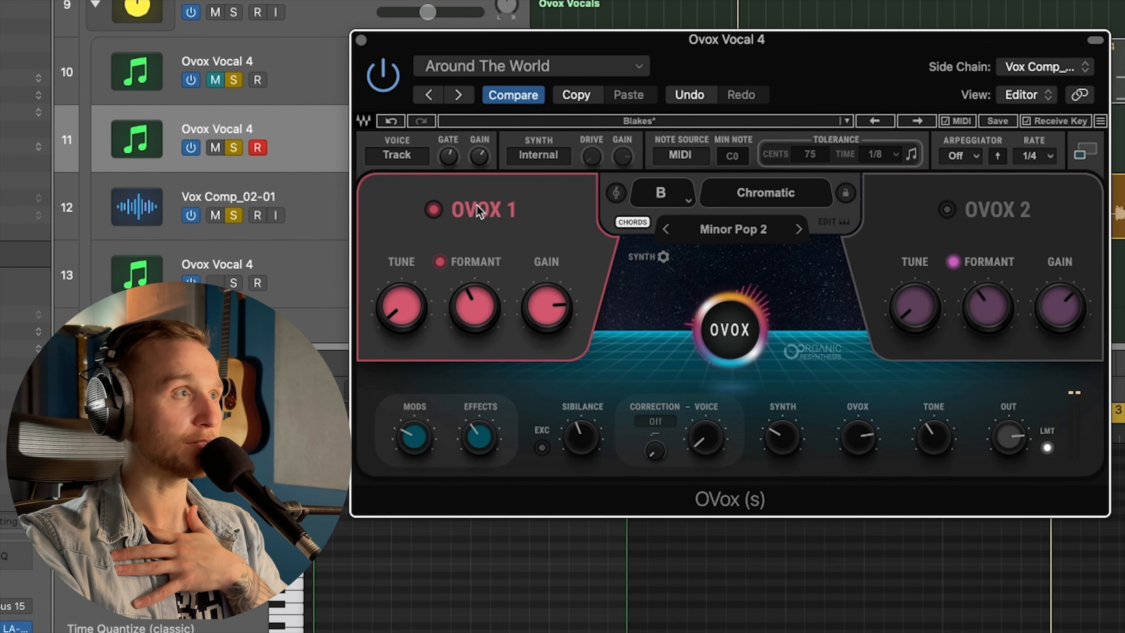
Step: Turn on the OVox 2 voice alongside OVox 1 and mute the Vox Comp_02-01 track
{"action": "left_click", "coordinate": [435, 212]}
{"action": "left_click", "coordinate": [436, 213]}
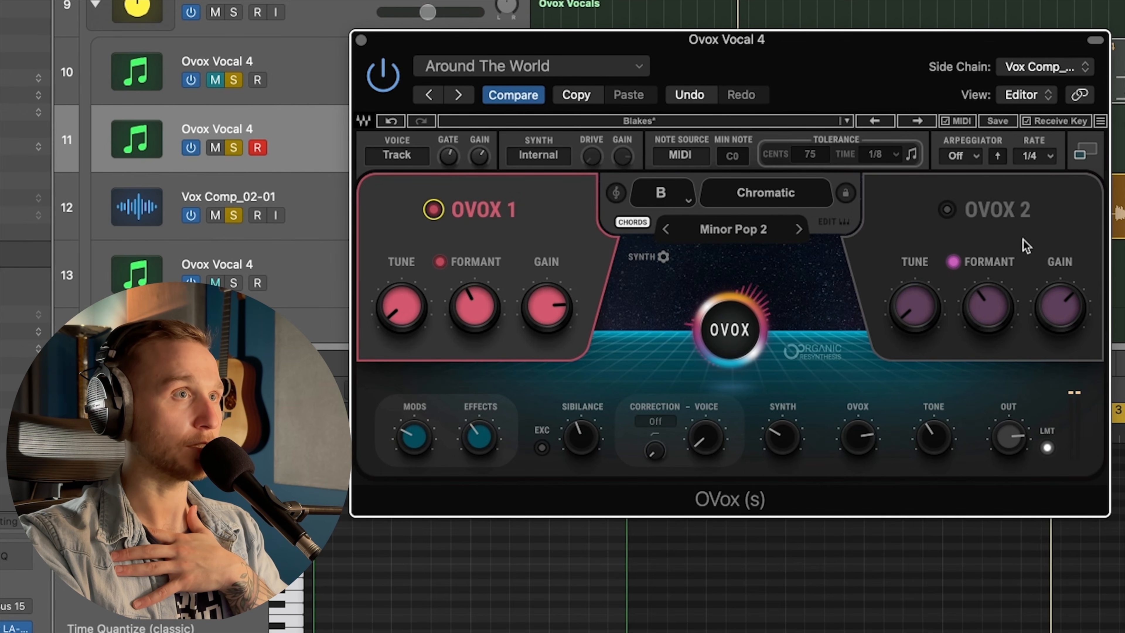
{"action": "left_click", "coordinate": [947, 211]}
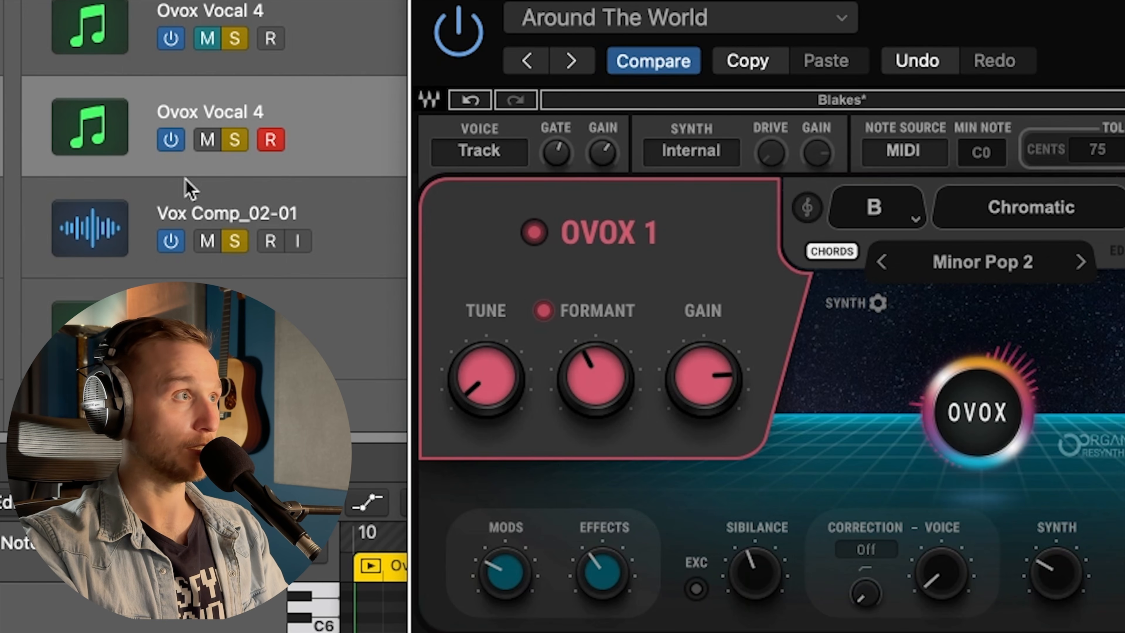
{"action": "left_click", "coordinate": [207, 240]}
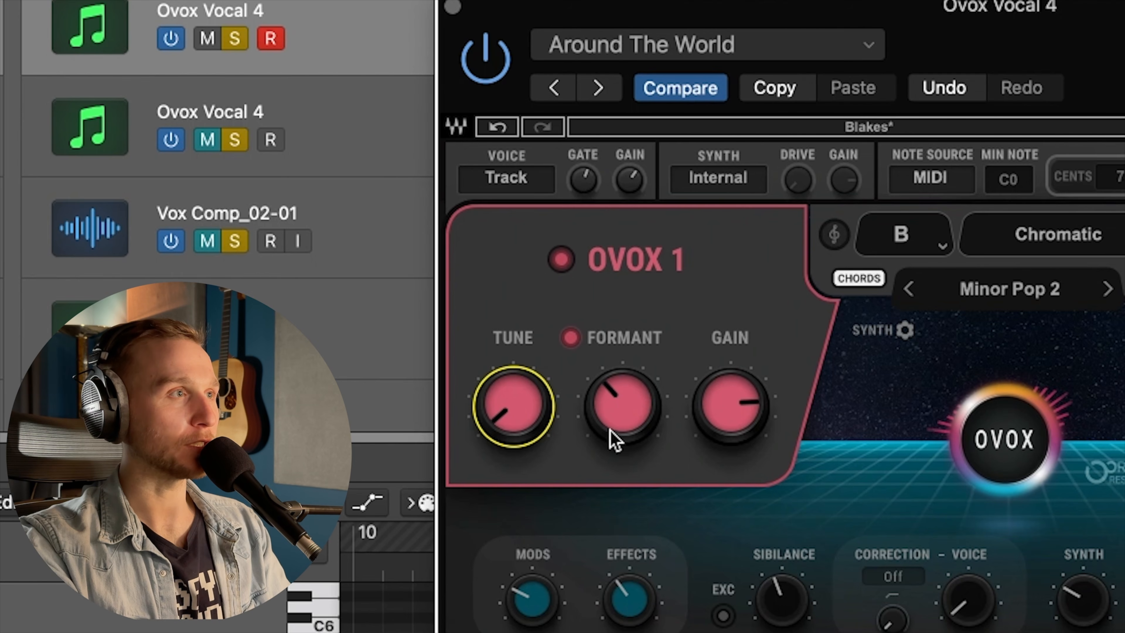
Step: Set the OVox 2 formant to -3.70 with the OVox 1 voice switched off, and switch OVox 1 back on
{"action": "mouse_move", "coordinate": [615, 443]}
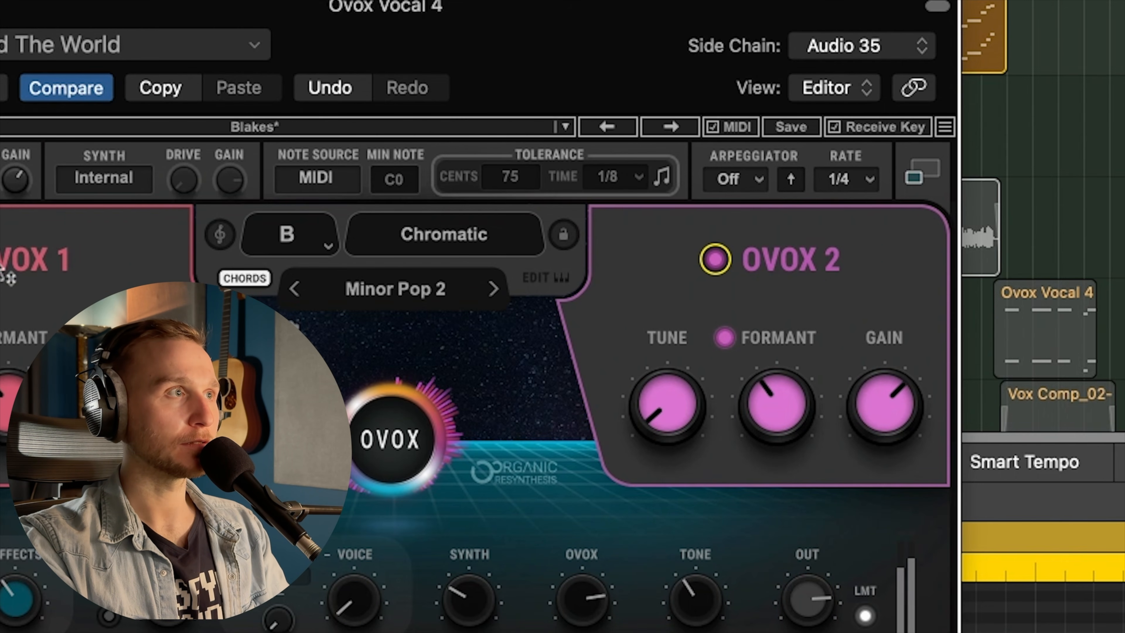
{"action": "left_click", "coordinate": [1, 258]}
{"action": "left_click_drag", "start_coordinate": [761, 432], "coordinate": [735, 444]}
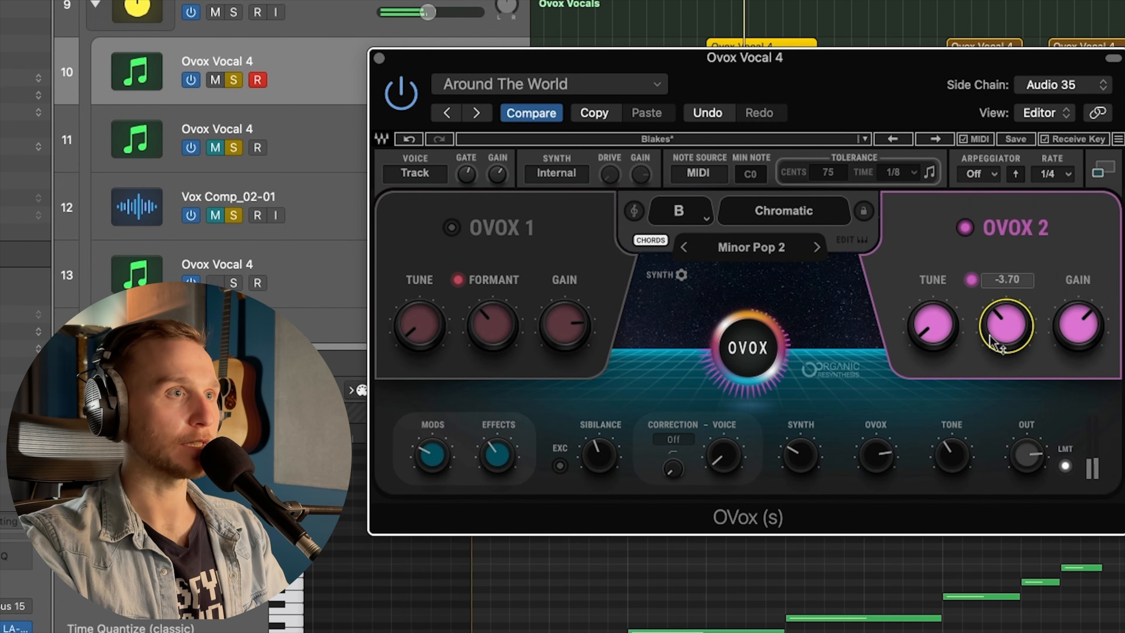
{"action": "left_click", "coordinate": [451, 227]}
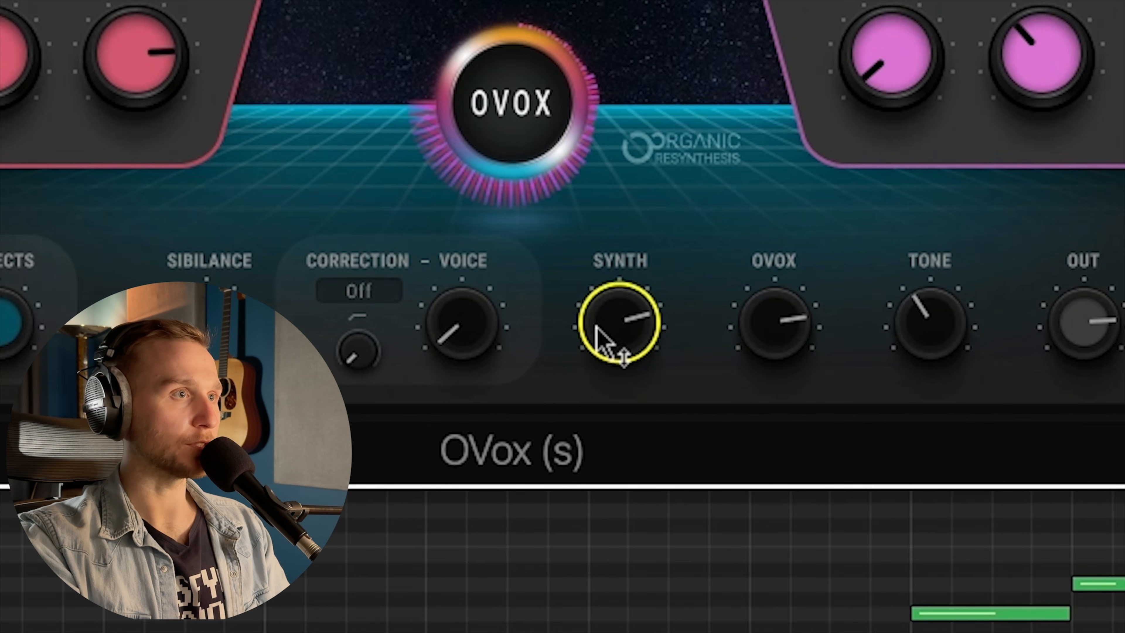
Step: Lower the Synth level to about -30.9 and raise the OVox level slightly
{"action": "mouse_move", "coordinate": [611, 315]}
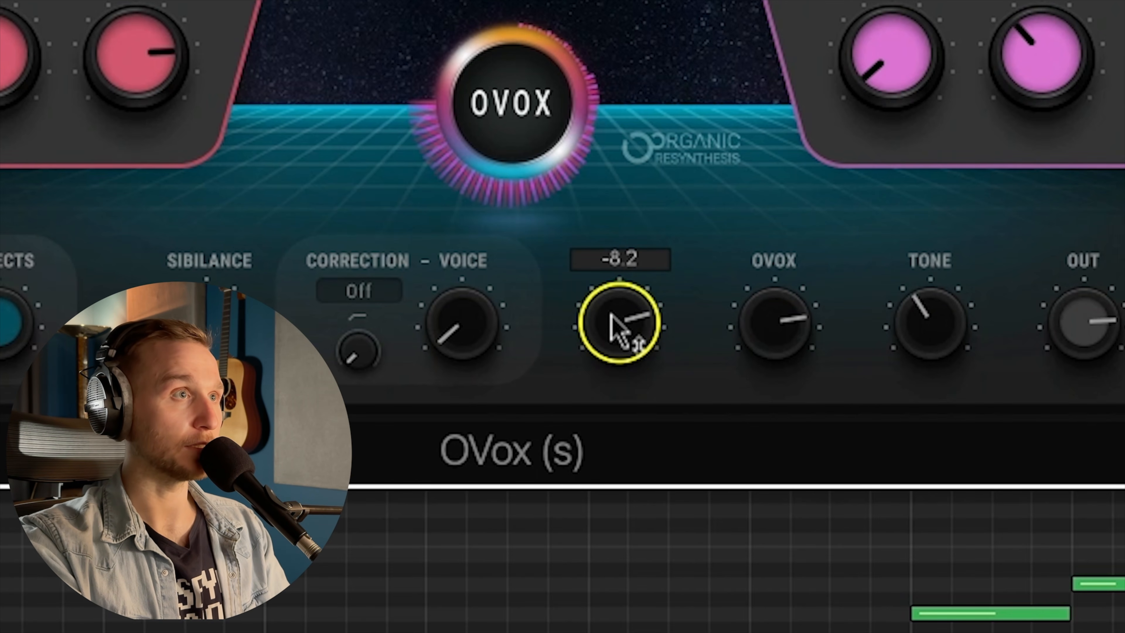
{"action": "left_click_drag", "start_coordinate": [611, 316], "coordinate": [616, 607]}
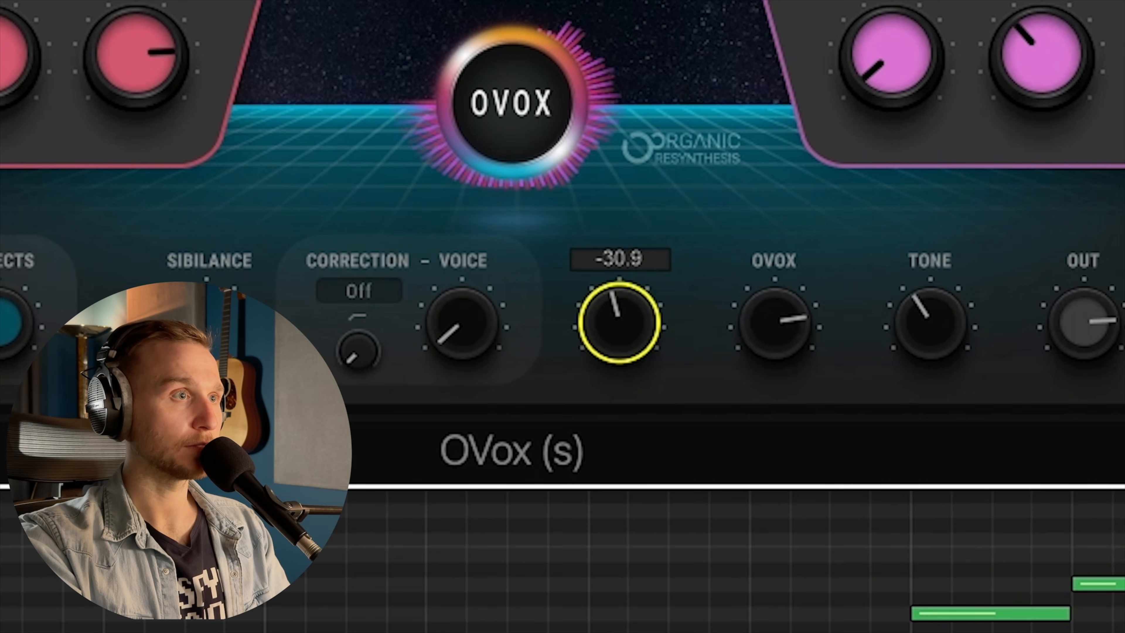
{"action": "left_click_drag", "start_coordinate": [753, 306], "coordinate": [815, 629]}
{"action": "left_click_drag", "start_coordinate": [710, 629], "coordinate": [828, 27]}
Step: Try pitch correction, including the Natural mode, on the dry voice with its Voice level raised, and set correction back to Off
{"action": "left_click", "coordinate": [253, 292]}
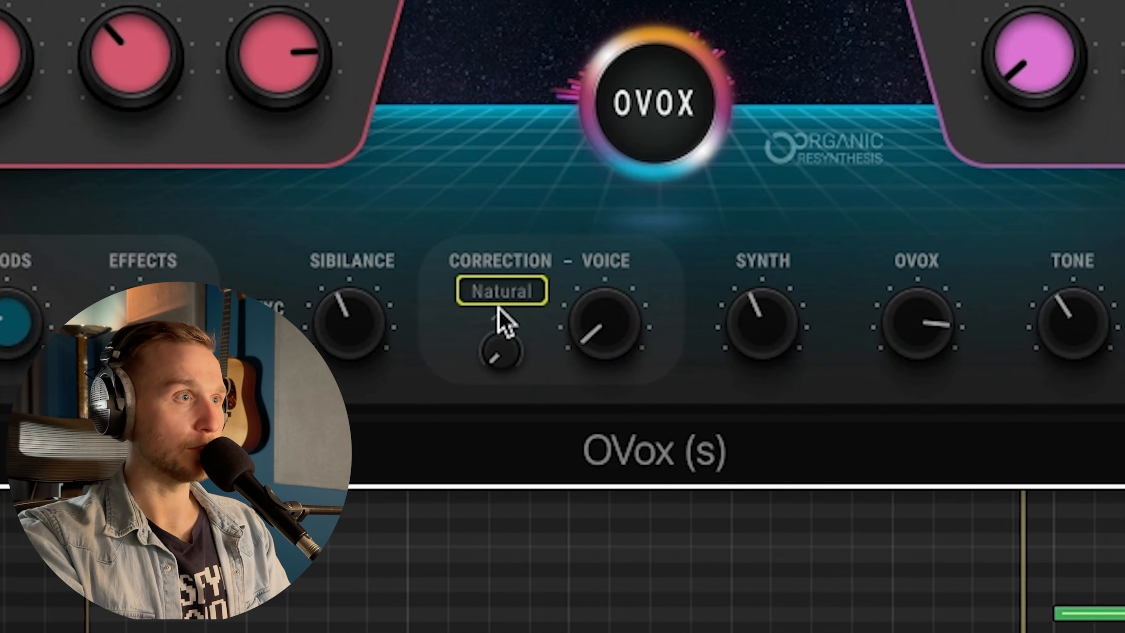
{"action": "left_click", "coordinate": [500, 302]}
{"action": "left_click", "coordinate": [501, 300]}
{"action": "left_click_drag", "start_coordinate": [613, 344], "coordinate": [616, 231]}
{"action": "left_click_drag", "start_coordinate": [705, 630], "coordinate": [704, 386]}
{"action": "left_click", "coordinate": [585, 292]}
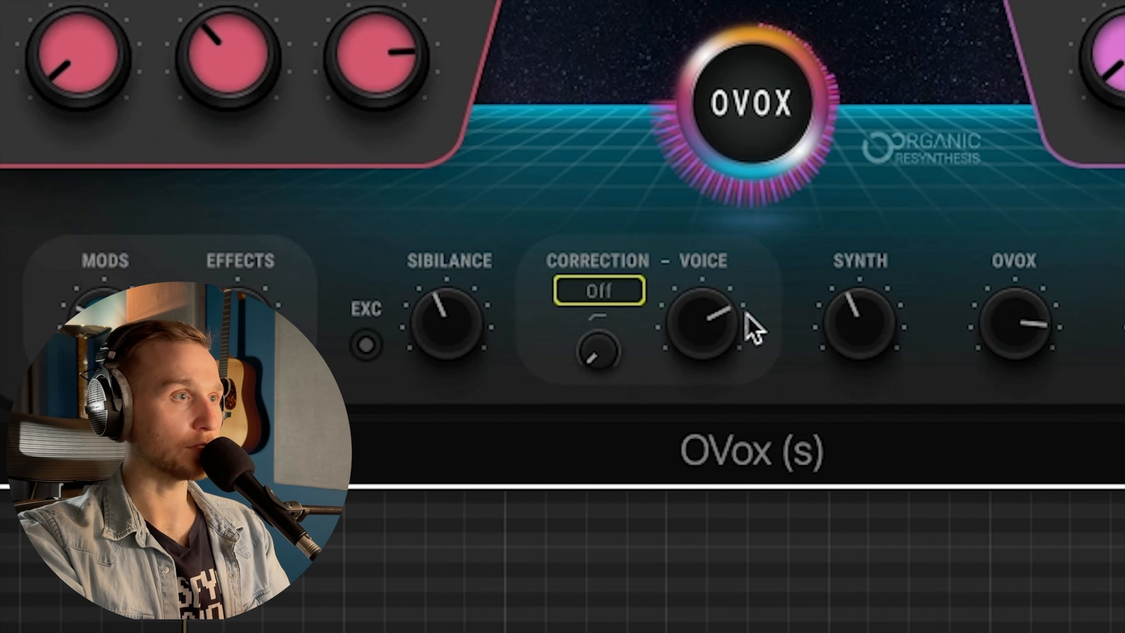
{"action": "mouse_move", "coordinate": [710, 313]}
{"action": "left_mouse_down"}
{"action": "mouse_move", "coordinate": [705, 261]}
{"action": "mouse_move", "coordinate": [706, 355]}
{"action": "mouse_move", "coordinate": [705, 285]}
{"action": "mouse_move", "coordinate": [705, 296]}
{"action": "left_mouse_up"}
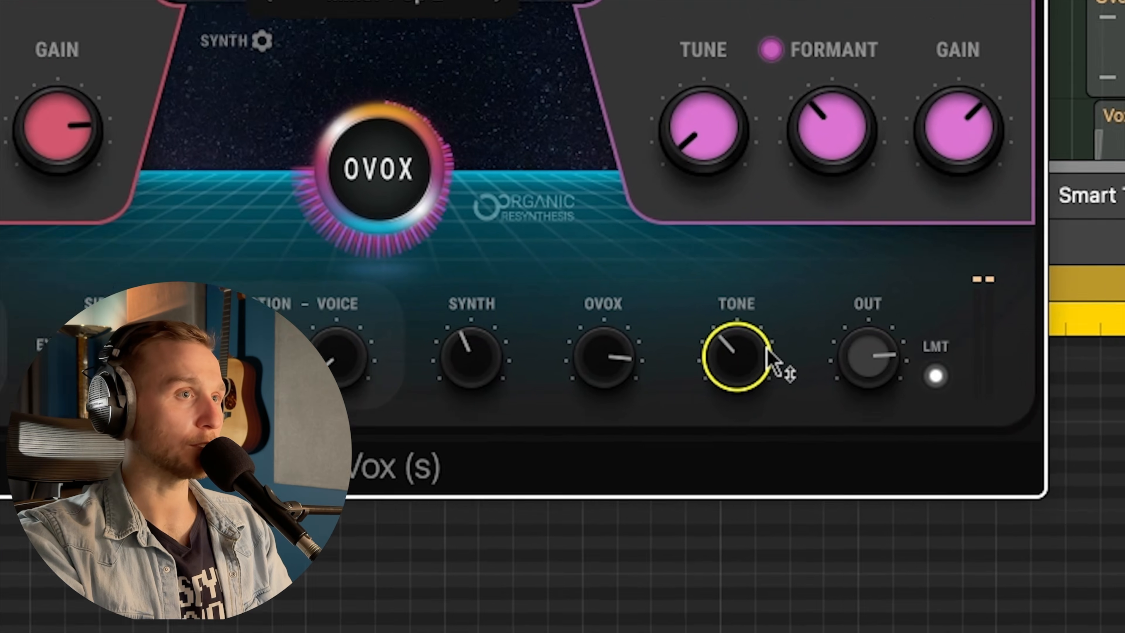
Step: Adjust the Mods and Effects macro amounts and switch OVox to its expanded view
{"action": "mouse_move", "coordinate": [969, 450]}
{"action": "mouse_move", "coordinate": [695, 325]}
{"action": "left_mouse_down"}
{"action": "mouse_move", "coordinate": [674, 390]}
{"action": "mouse_move", "coordinate": [648, 42]}
{"action": "mouse_move", "coordinate": [660, 4]}
{"action": "mouse_move", "coordinate": [635, 180]}
{"action": "mouse_move", "coordinate": [694, 159]}
{"action": "mouse_move", "coordinate": [711, 53]}
{"action": "mouse_move", "coordinate": [729, 22]}
{"action": "mouse_move", "coordinate": [669, 499]}
{"action": "mouse_move", "coordinate": [670, 417]}
{"action": "mouse_move", "coordinate": [693, 330]}
{"action": "left_mouse_up"}
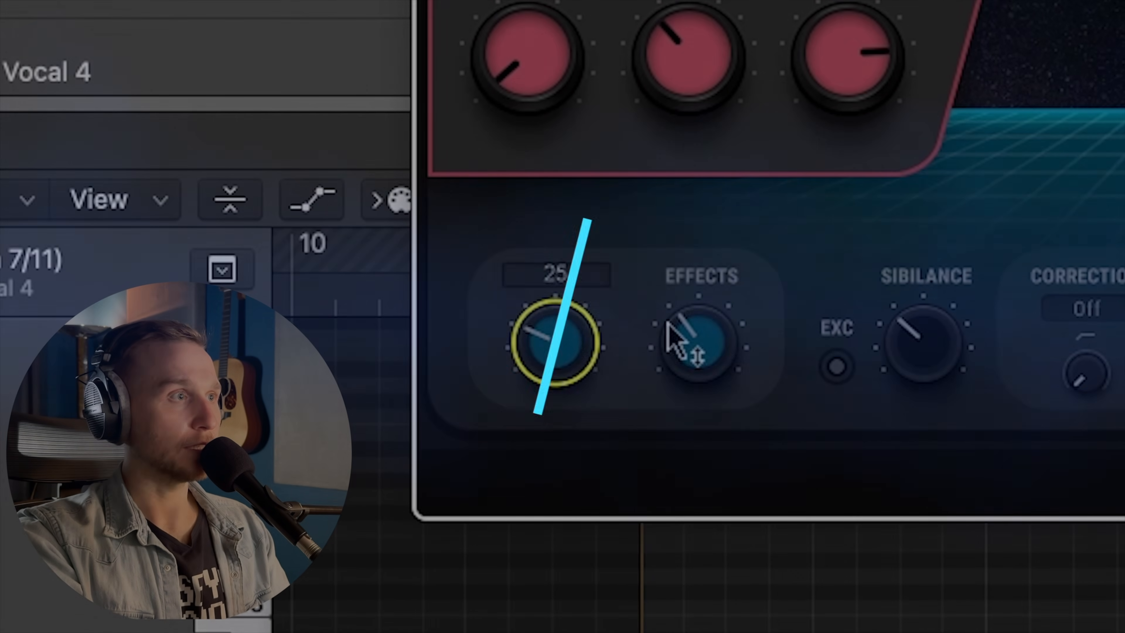
{"action": "mouse_move", "coordinate": [684, 327]}
{"action": "left_mouse_down"}
{"action": "mouse_move", "coordinate": [693, 323]}
{"action": "mouse_move", "coordinate": [699, 341]}
{"action": "left_mouse_up"}
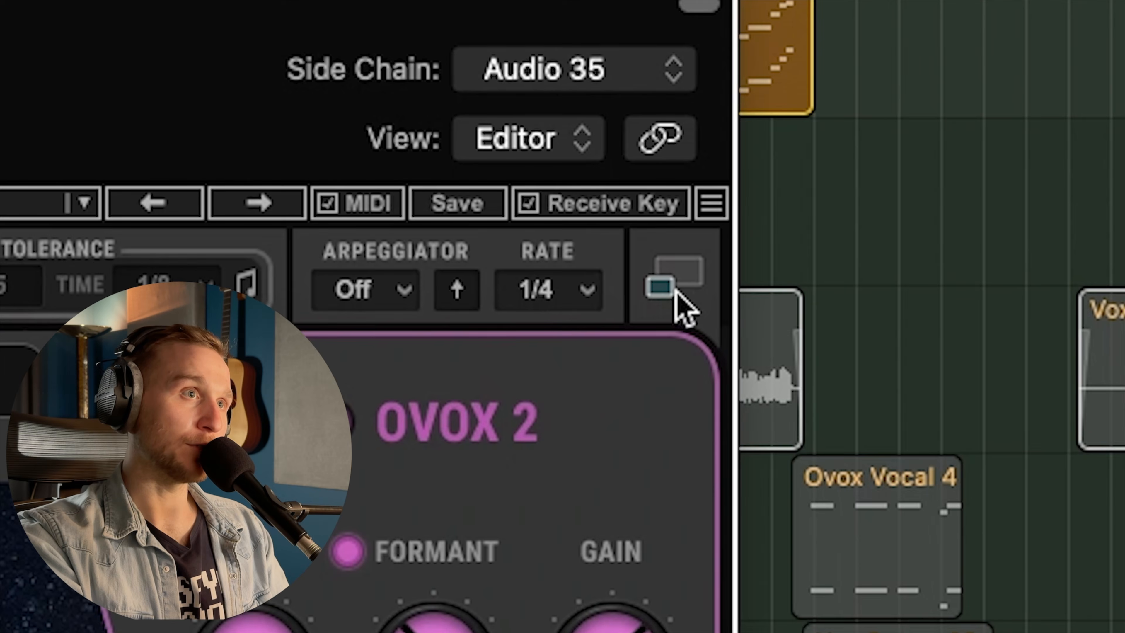
{"action": "left_click", "coordinate": [681, 294]}
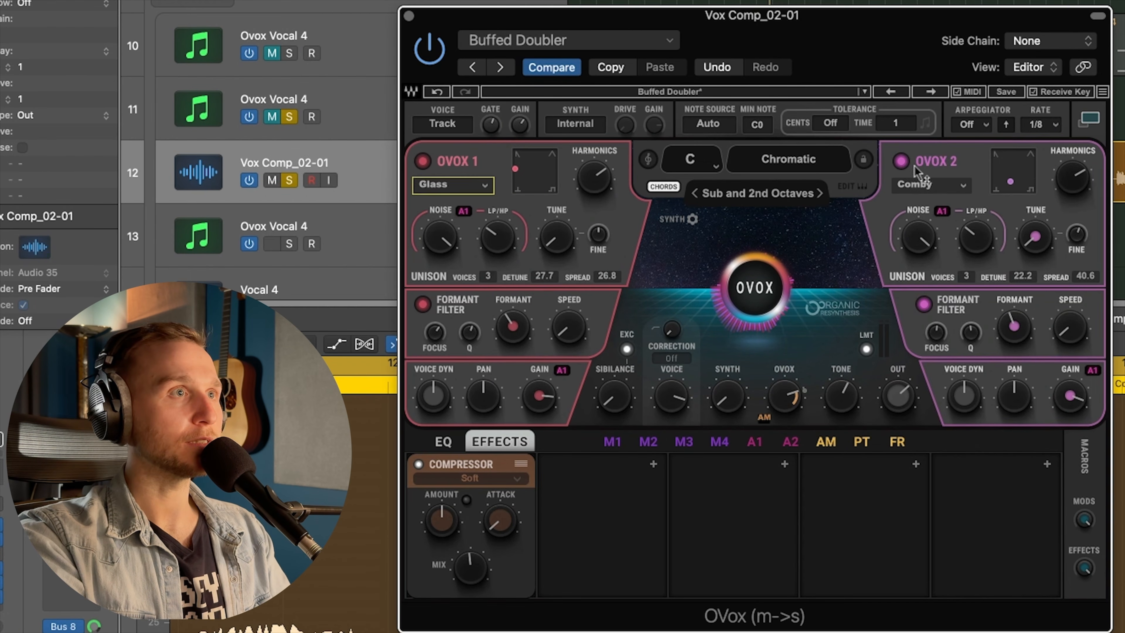
Step: In the Buffed Doubler instance, switch off OVox 2 and step the OVox 1 synth type through the presets to Classic
{"action": "left_click", "coordinate": [901, 161]}
{"action": "scroll", "coordinate": [475, 192], "scroll_direction": "down", "scroll_amount": 2}
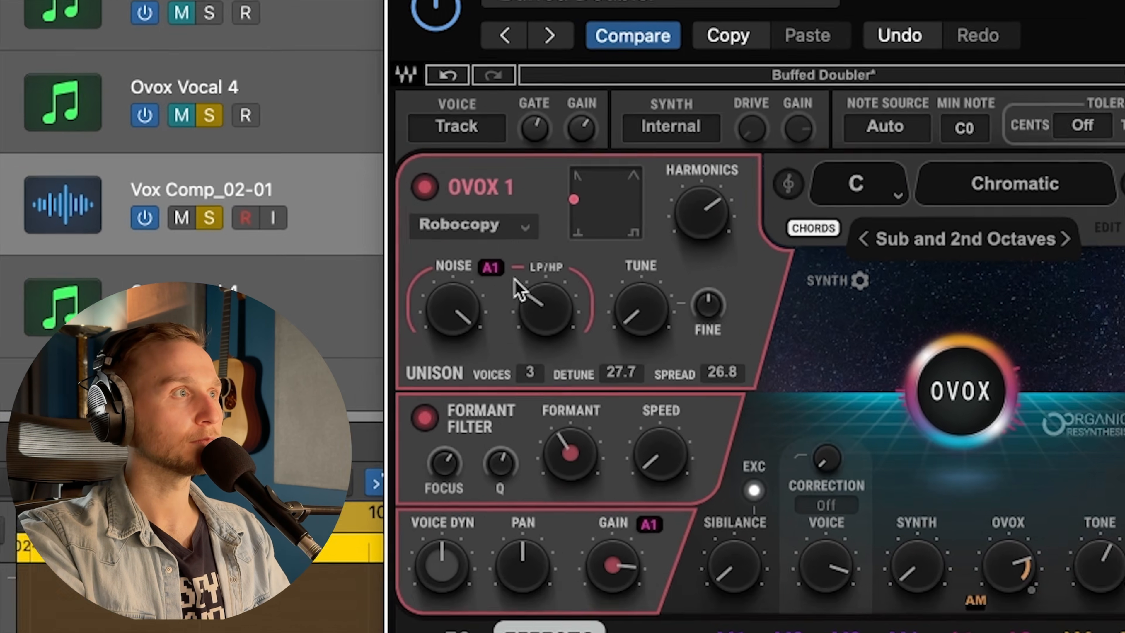
{"action": "scroll", "coordinate": [460, 190], "scroll_direction": "down", "scroll_amount": 1}
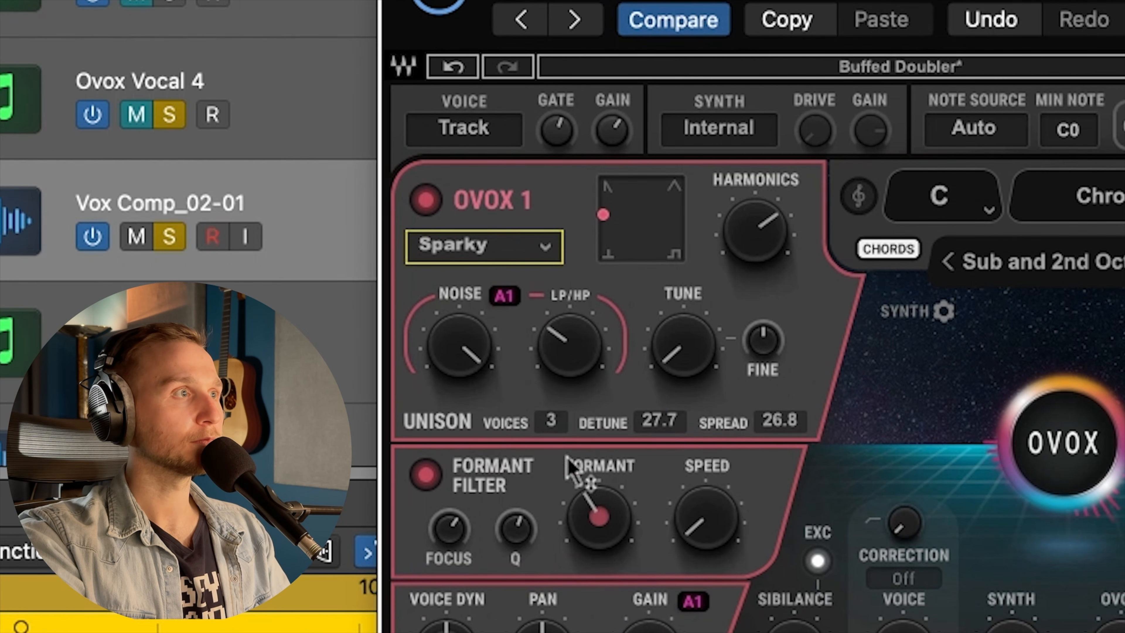
{"action": "scroll", "coordinate": [492, 258], "scroll_direction": "down", "scroll_amount": 1}
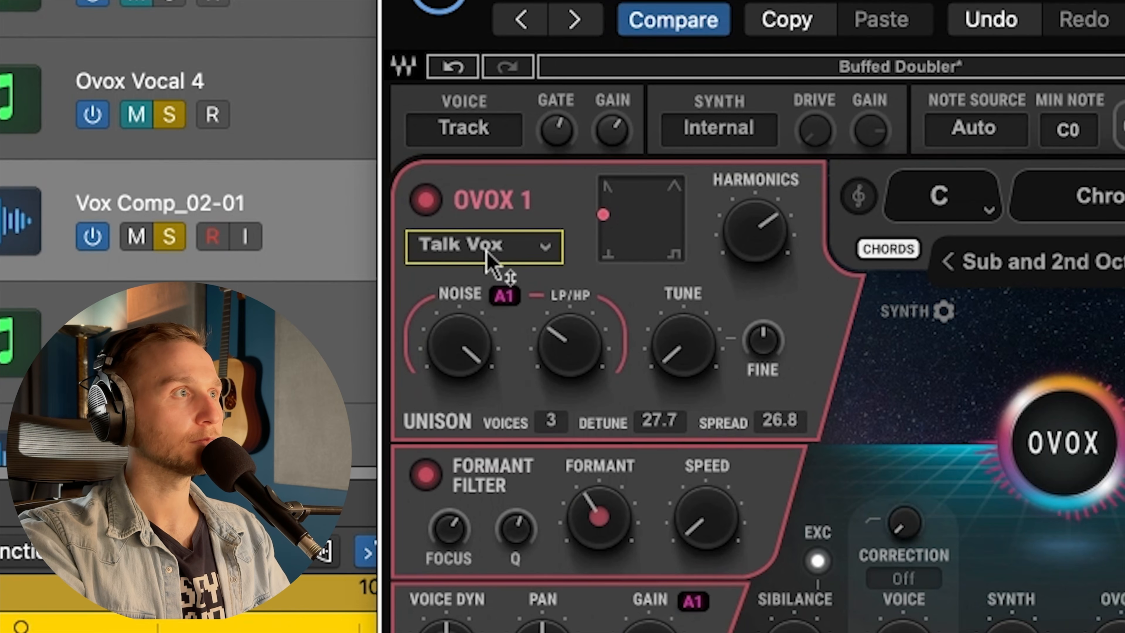
{"action": "scroll", "coordinate": [487, 256], "scroll_direction": "down", "scroll_amount": 1}
{"action": "scroll", "coordinate": [485, 259], "scroll_direction": "down", "scroll_amount": 1}
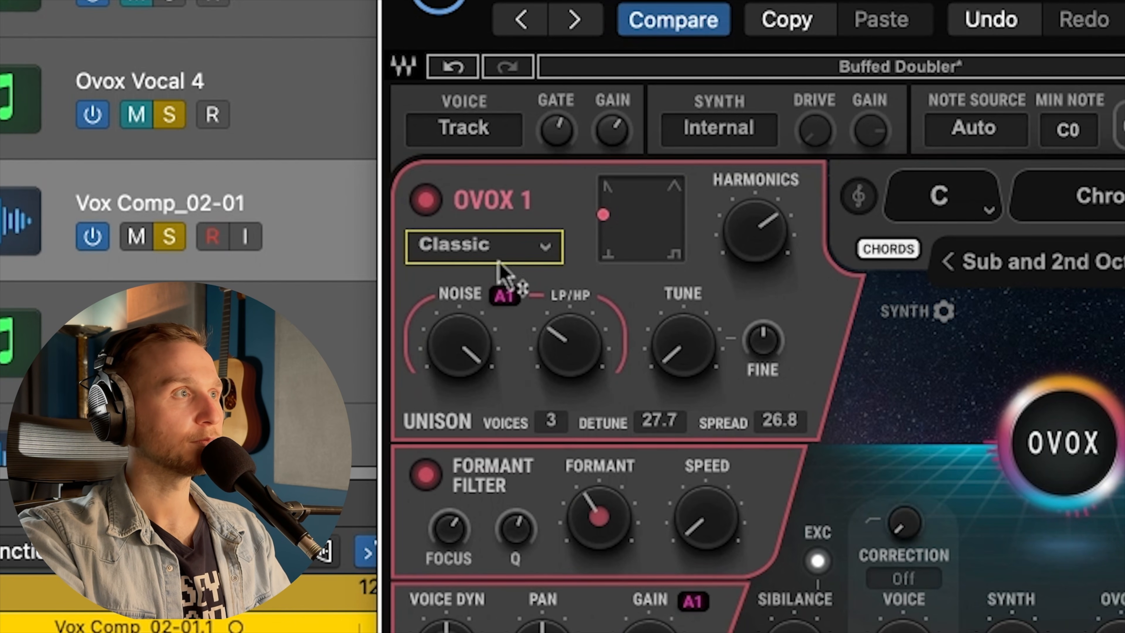
Step: Switch from the OVox 1 voice to OVox 2 and step the OVox 2 synth type to Hollow
{"action": "left_click", "coordinate": [425, 199]}
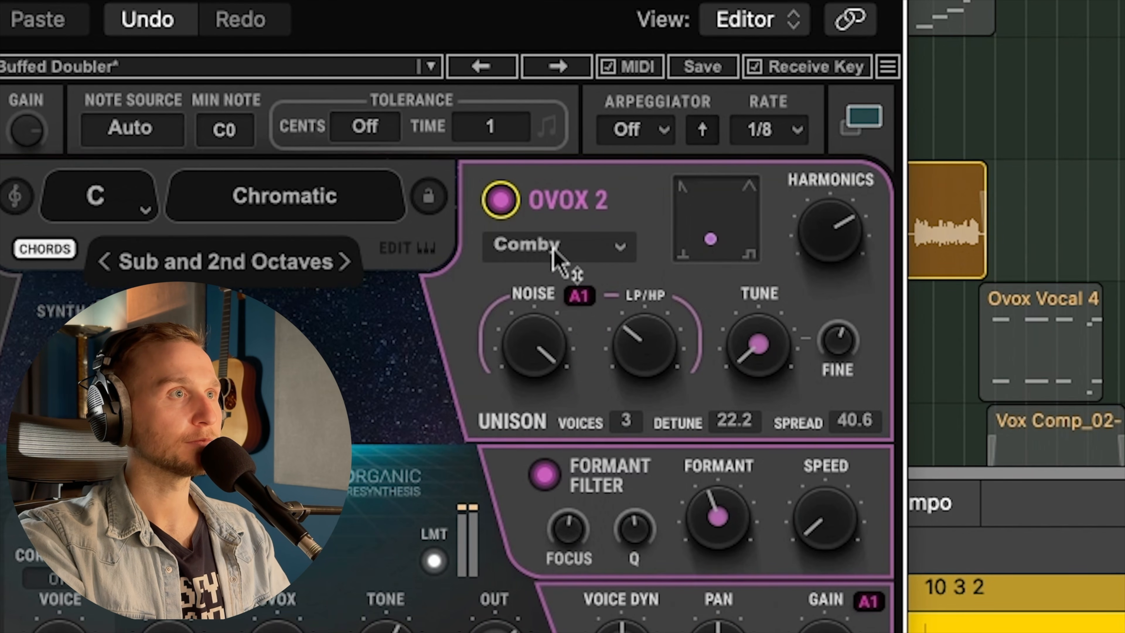
{"action": "scroll", "coordinate": [553, 252], "scroll_direction": "down", "scroll_amount": 1}
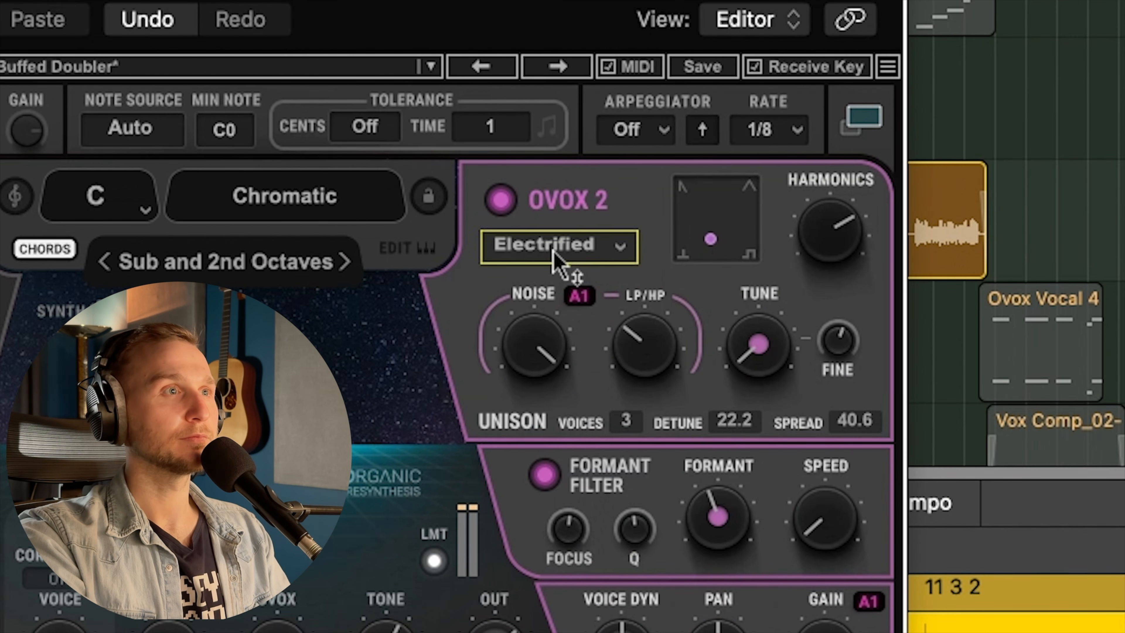
{"action": "scroll", "coordinate": [553, 251], "scroll_direction": "down", "scroll_amount": 1}
{"action": "scroll", "coordinate": [553, 252], "scroll_direction": "down", "scroll_amount": 1}
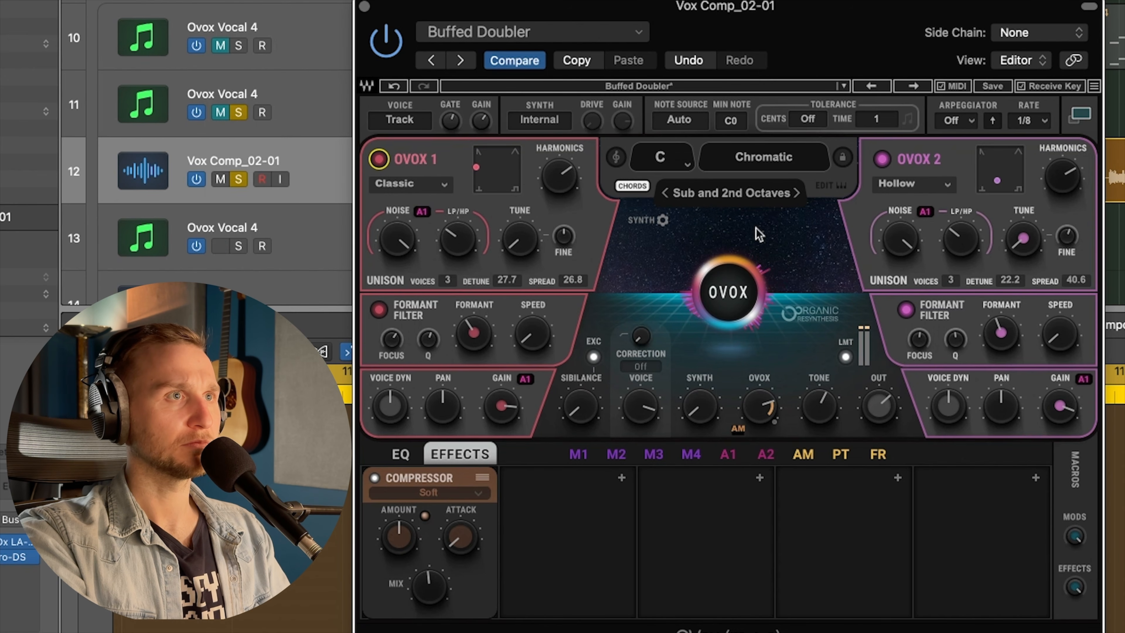
{"action": "left_click", "coordinate": [379, 159]}
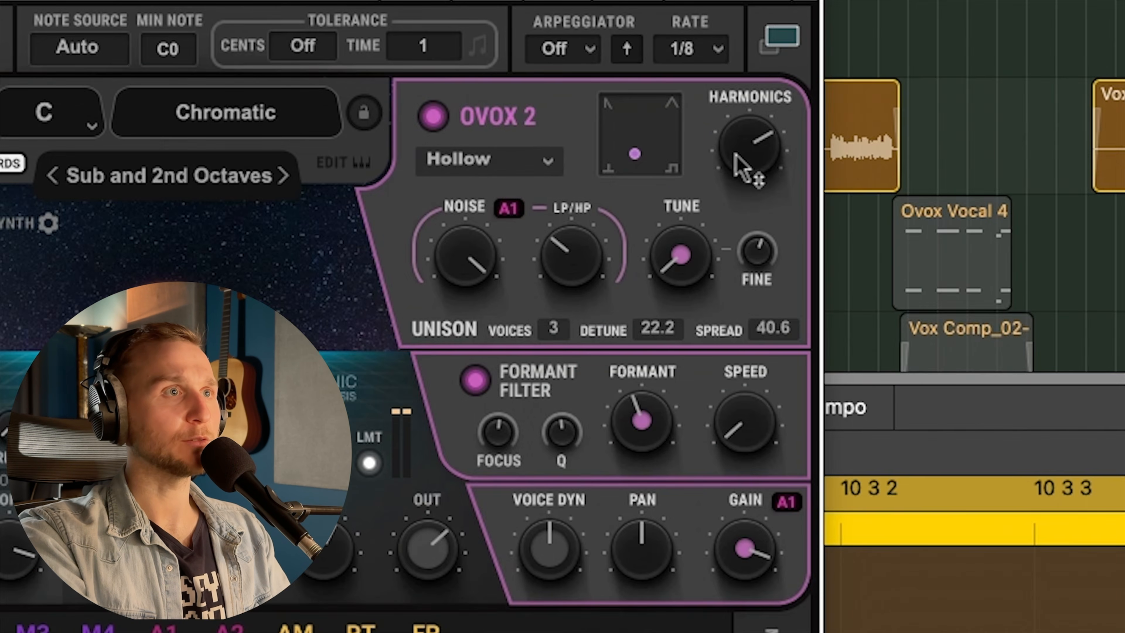
Step: Reshape OVox 2 with lower harmonics and noise, a higher LP/HP noise filter, 4 unison voices and a unison spread of 90.0
{"action": "left_click_drag", "start_coordinate": [1036, 184], "coordinate": [1036, 248]}
{"action": "left_click_drag", "start_coordinate": [749, 146], "coordinate": [749, 53]}
{"action": "left_click_drag", "start_coordinate": [632, 13], "coordinate": [612, 124]}
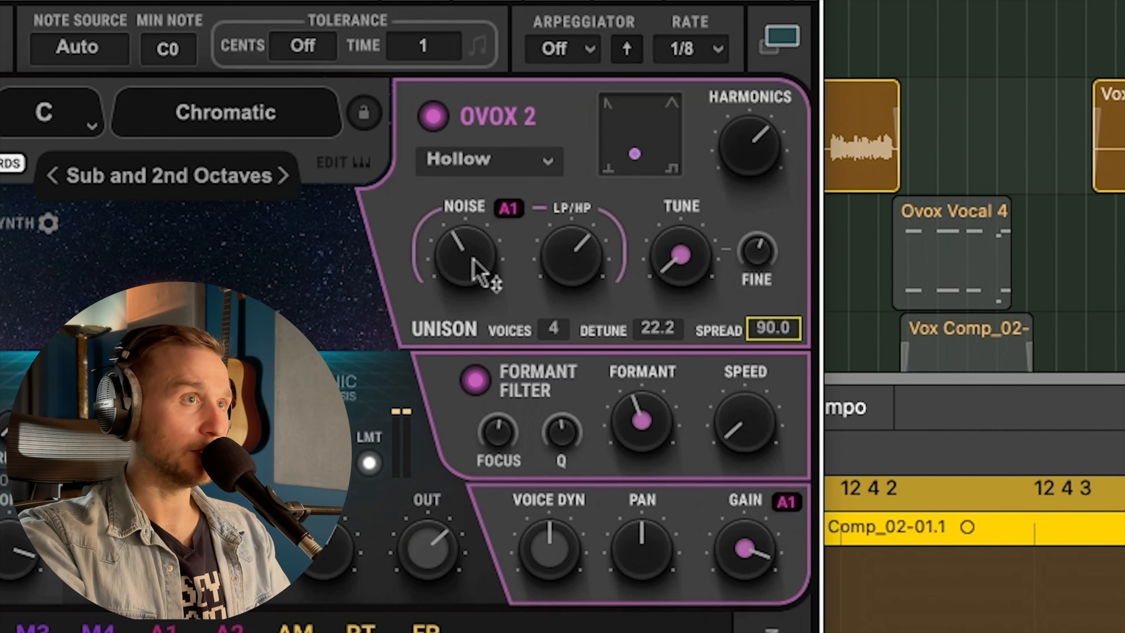
{"action": "left_click", "coordinate": [678, 258]}
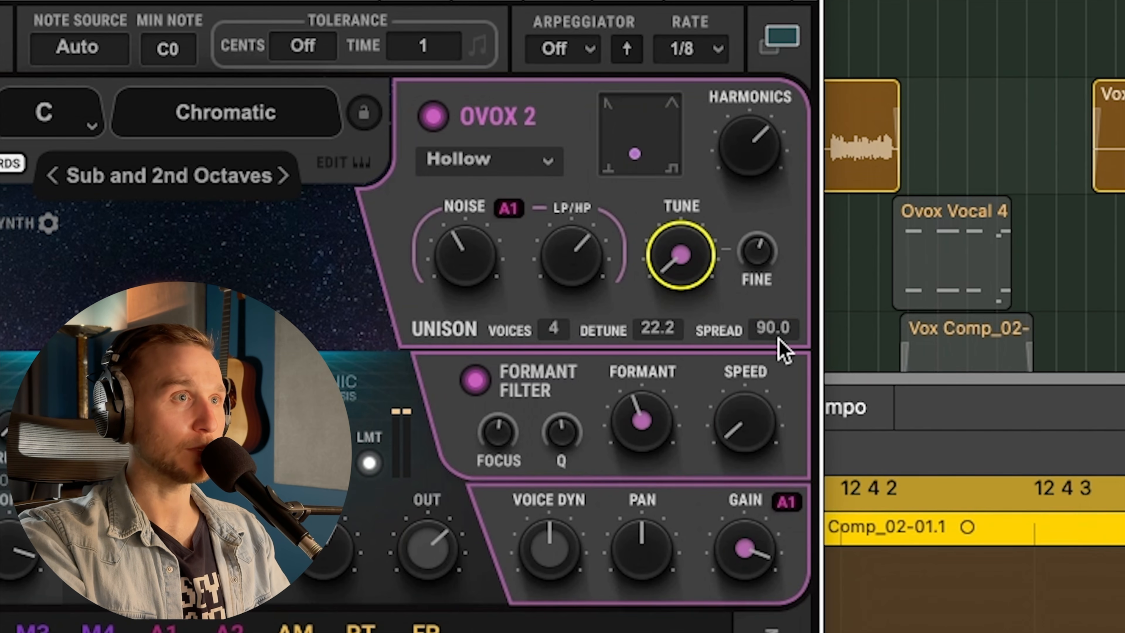
{"action": "left_click_drag", "start_coordinate": [776, 336], "coordinate": [718, 78]}
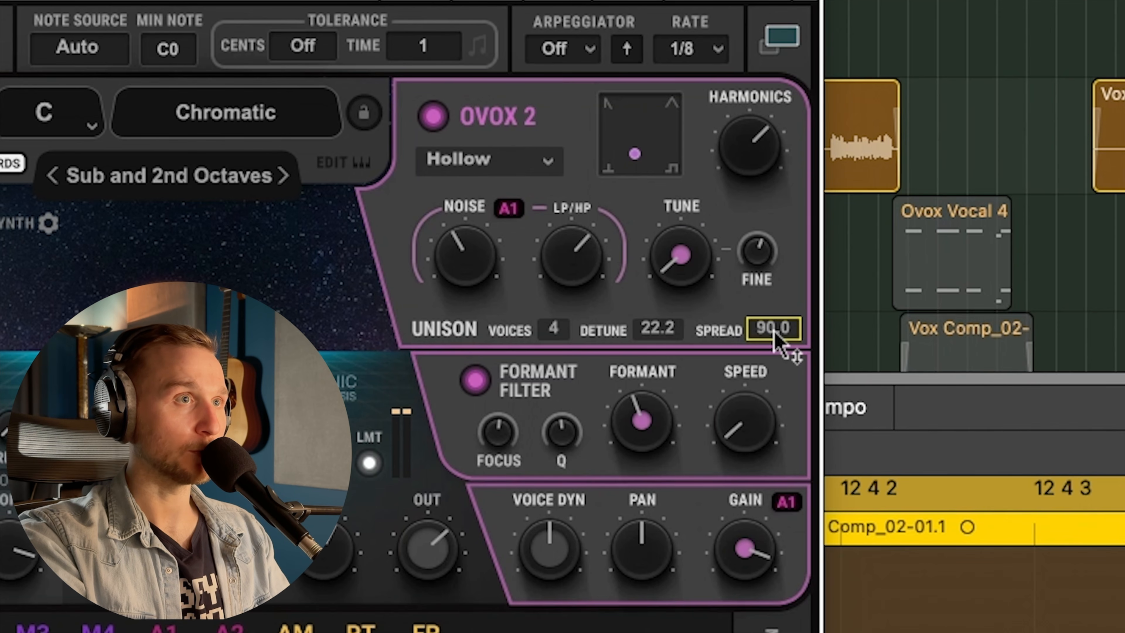
{"action": "left_click_drag", "start_coordinate": [774, 335], "coordinate": [775, 137]}
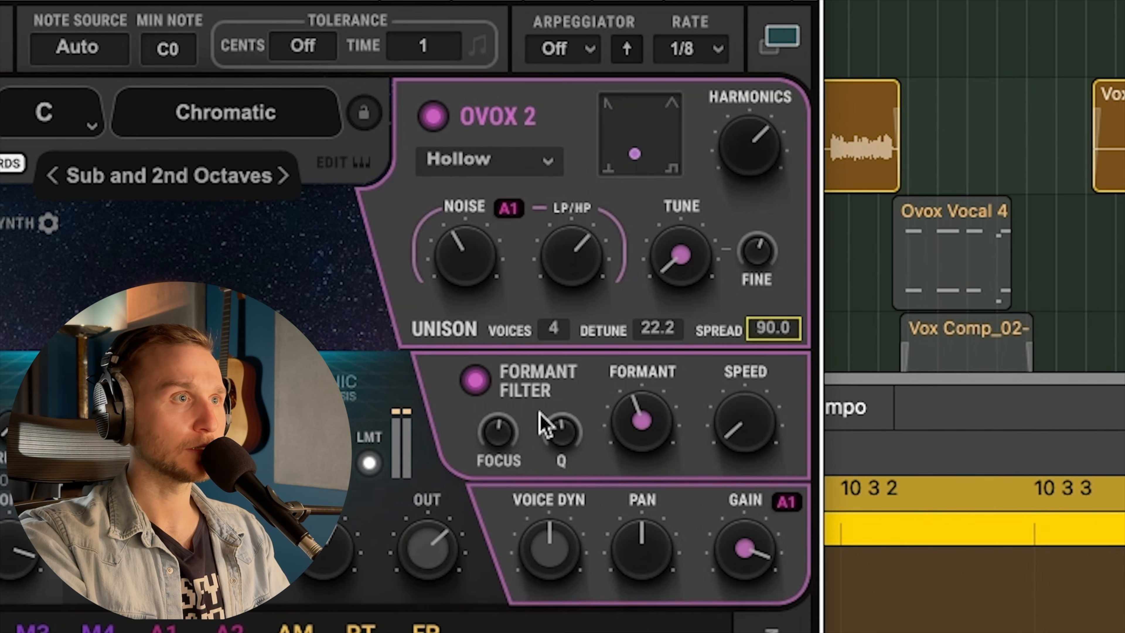
Step: Raise the OVox 2 formant filter focus and lower its formant, playing the loop to compare
{"action": "left_click_drag", "start_coordinate": [501, 443], "coordinate": [453, 234]}
{"action": "key", "text": "space"}
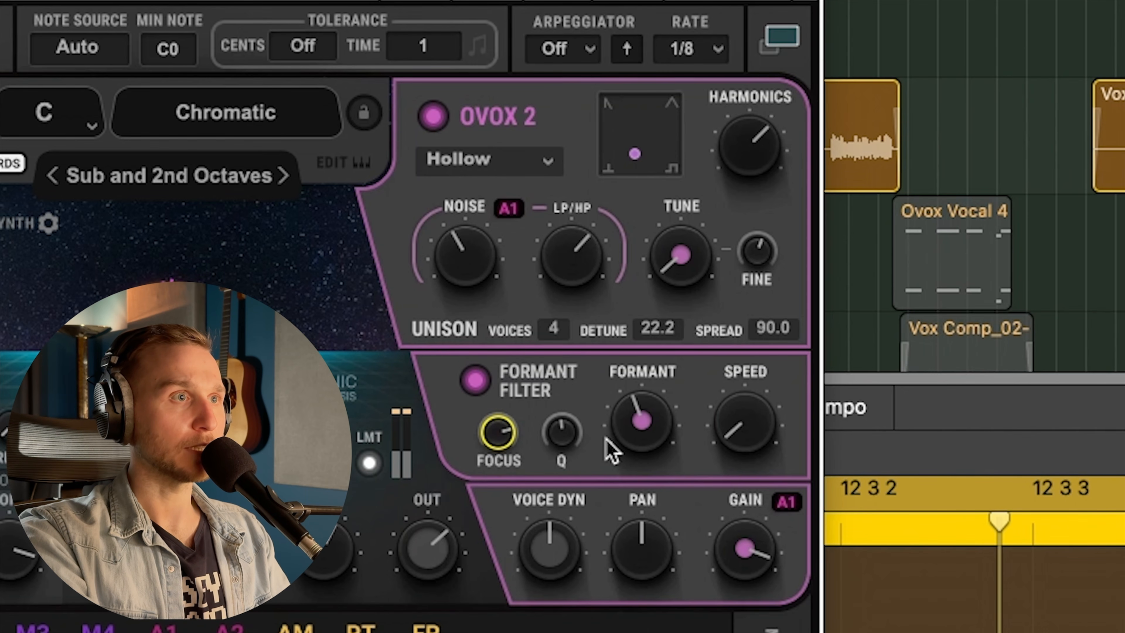
{"action": "left_click_drag", "start_coordinate": [658, 432], "coordinate": [662, 560]}
{"action": "key", "text": "space"}
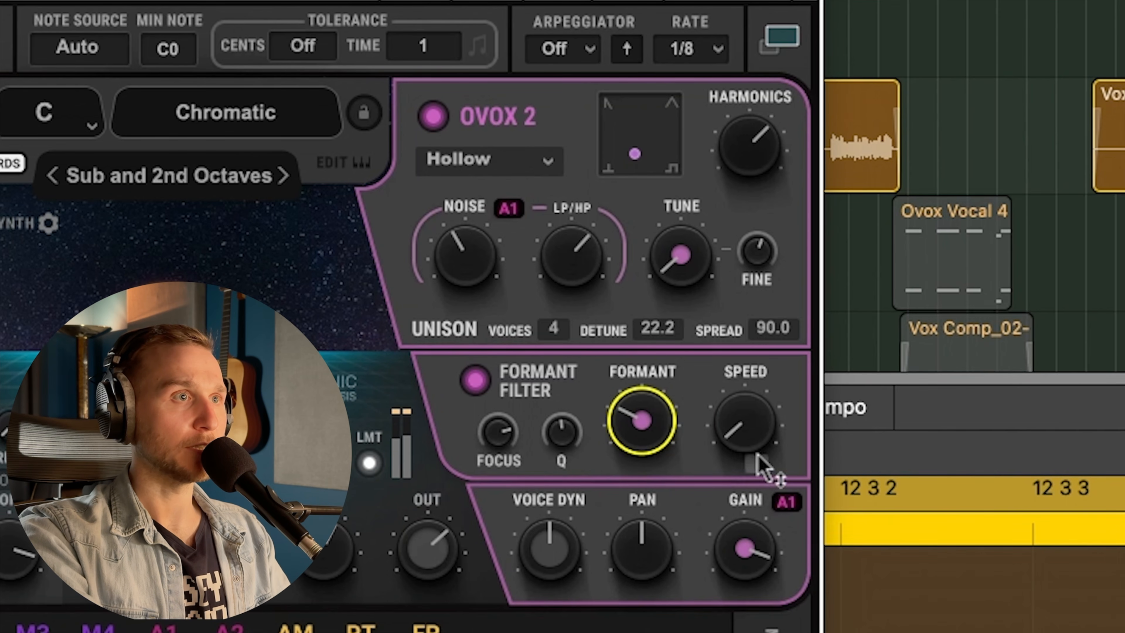
Step: Try slow and fast OVox 2 formant speeds and leave the speed slightly above its minimum
{"action": "left_click_drag", "start_coordinate": [750, 424], "coordinate": [747, 603]}
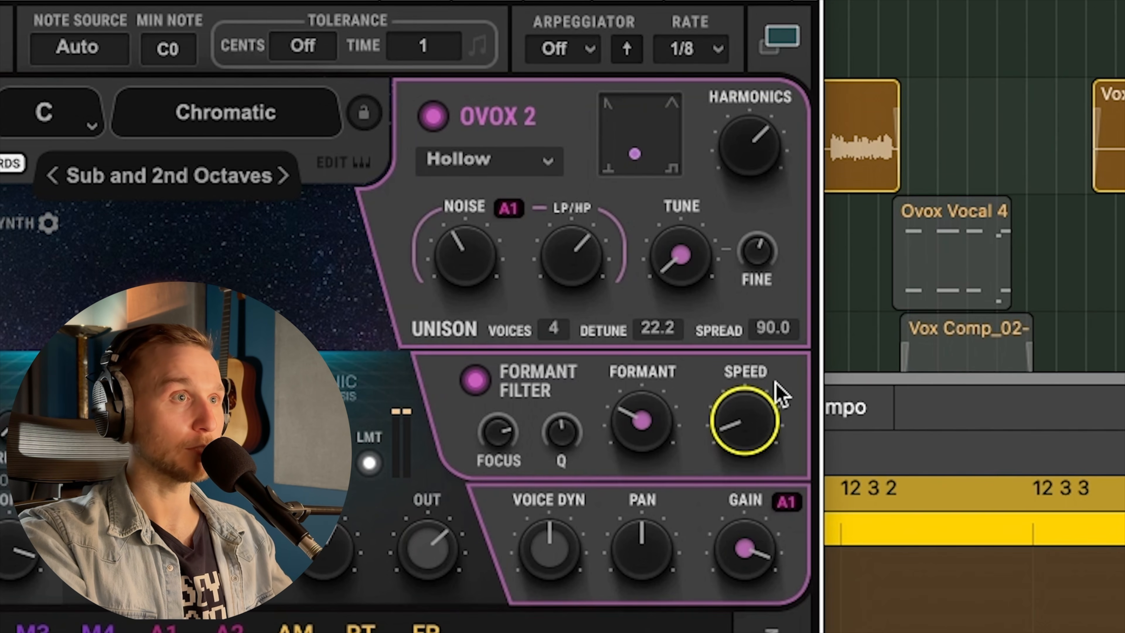
{"action": "left_click_drag", "start_coordinate": [774, 447], "coordinate": [726, 1]}
{"action": "left_click_drag", "start_coordinate": [744, 421], "coordinate": [745, 444]}
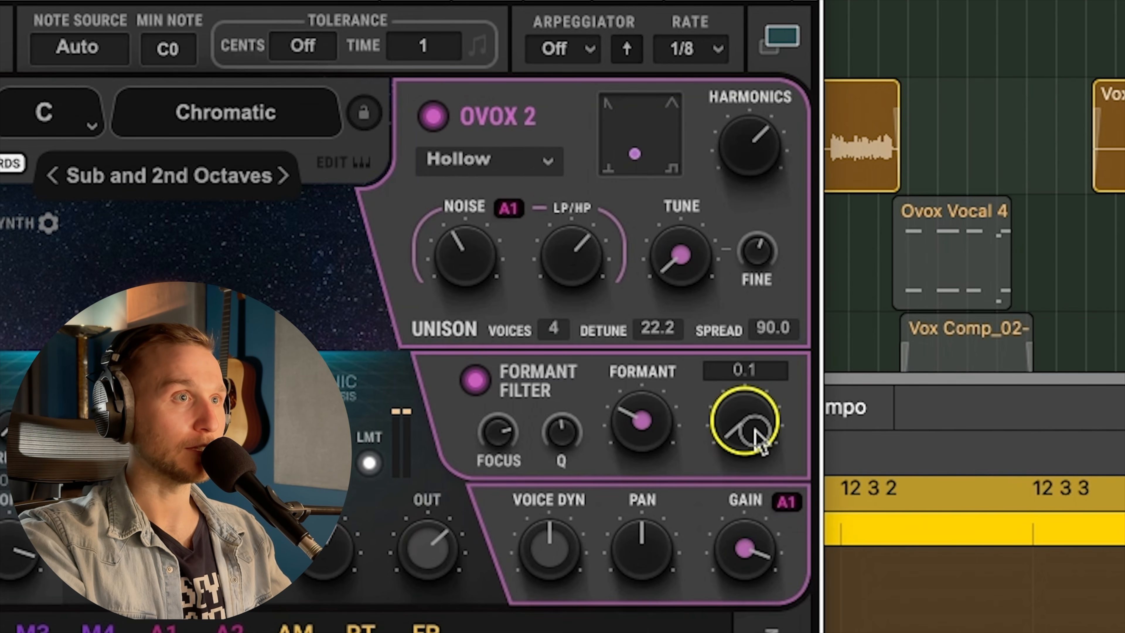
{"action": "left_click_drag", "start_coordinate": [761, 445], "coordinate": [724, 350]}
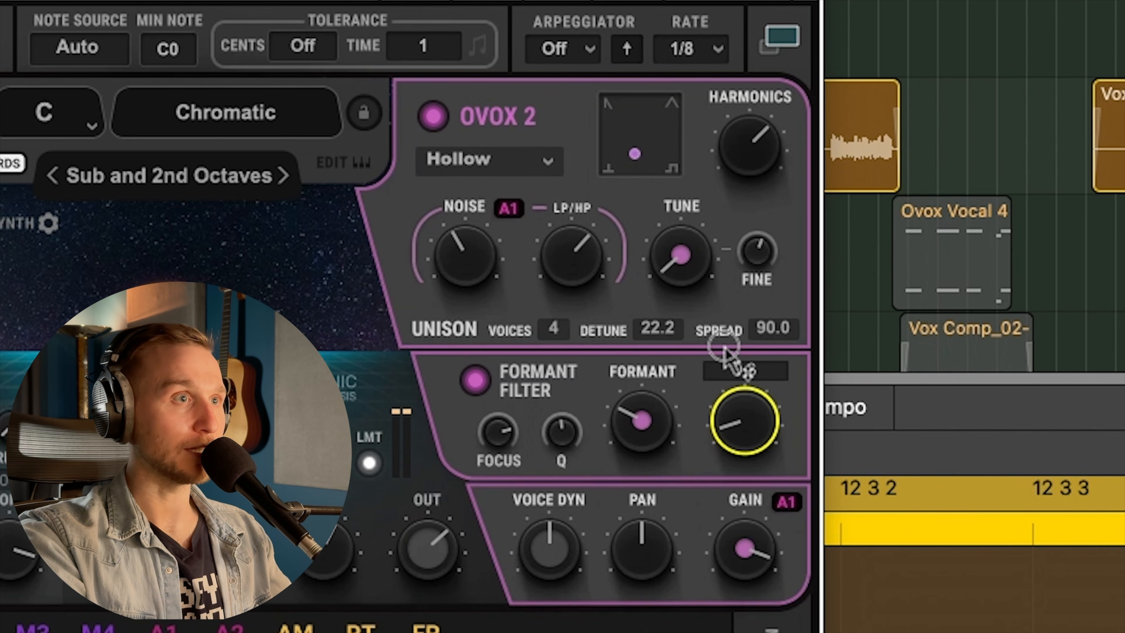
Step: Try the OVox 2 pan and voice dynamics, and lower the OVox 2 gain slightly
{"action": "left_click", "coordinate": [551, 552]}
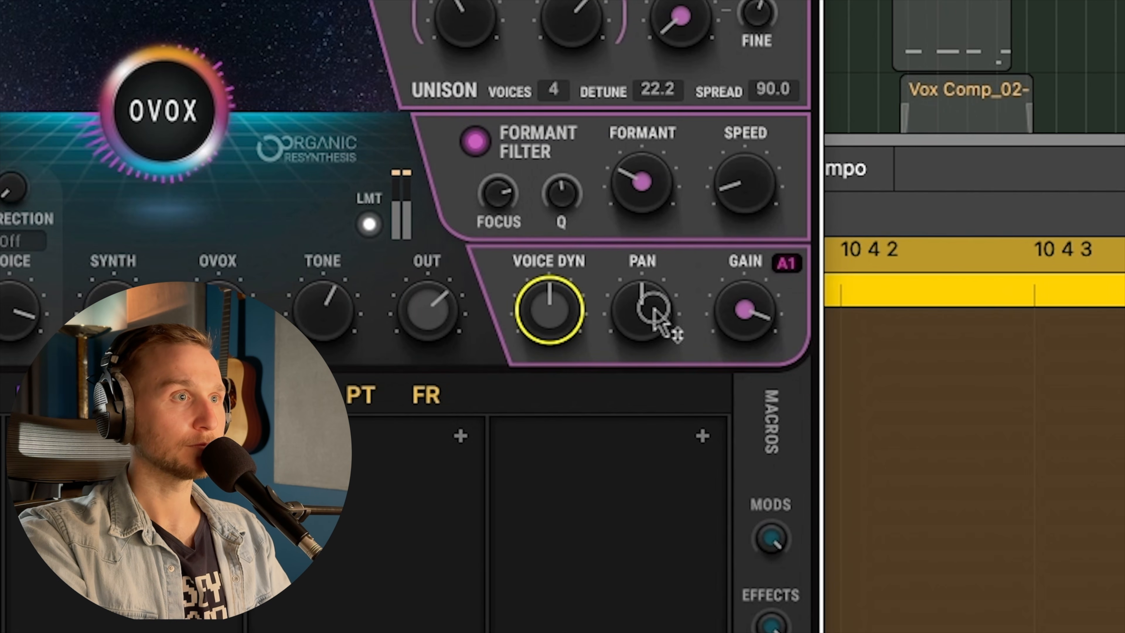
{"action": "left_click_drag", "start_coordinate": [653, 308], "coordinate": [654, 337]}
{"action": "left_click_drag", "start_coordinate": [594, 4], "coordinate": [594, 346]}
{"action": "left_click_drag", "start_coordinate": [755, 310], "coordinate": [740, 195]}
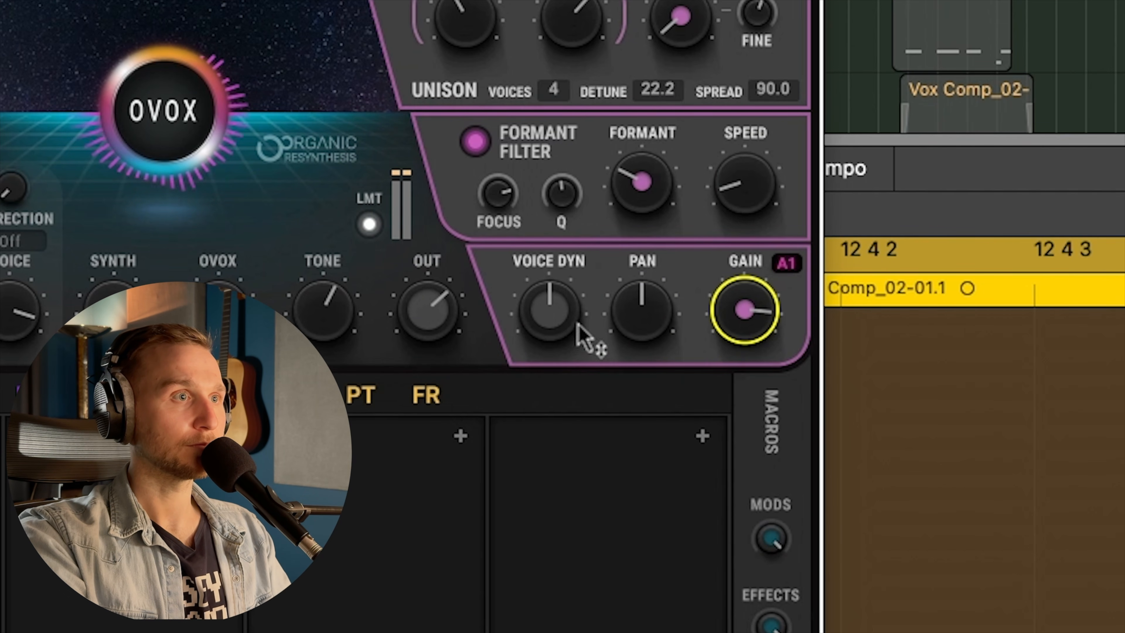
{"action": "mouse_move", "coordinate": [578, 327]}
{"action": "left_mouse_down"}
{"action": "mouse_move", "coordinate": [578, 492]}
{"action": "mouse_move", "coordinate": [578, 148]}
{"action": "mouse_move", "coordinate": [578, 490]}
{"action": "mouse_move", "coordinate": [578, 318]}
{"action": "left_mouse_up"}
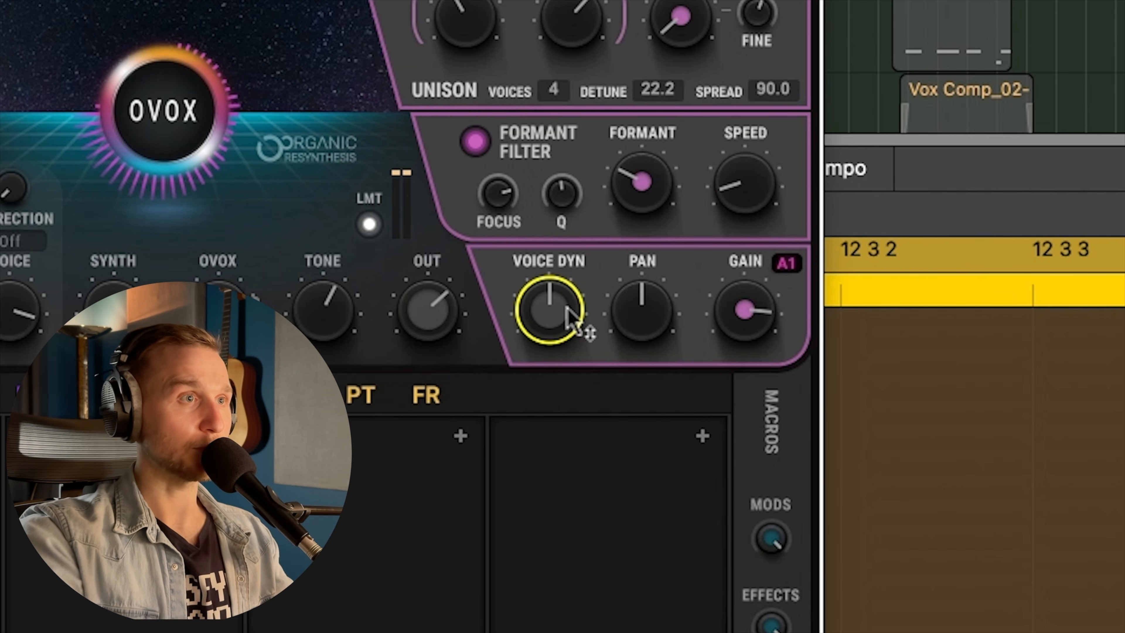
{"action": "mouse_move", "coordinate": [567, 307]}
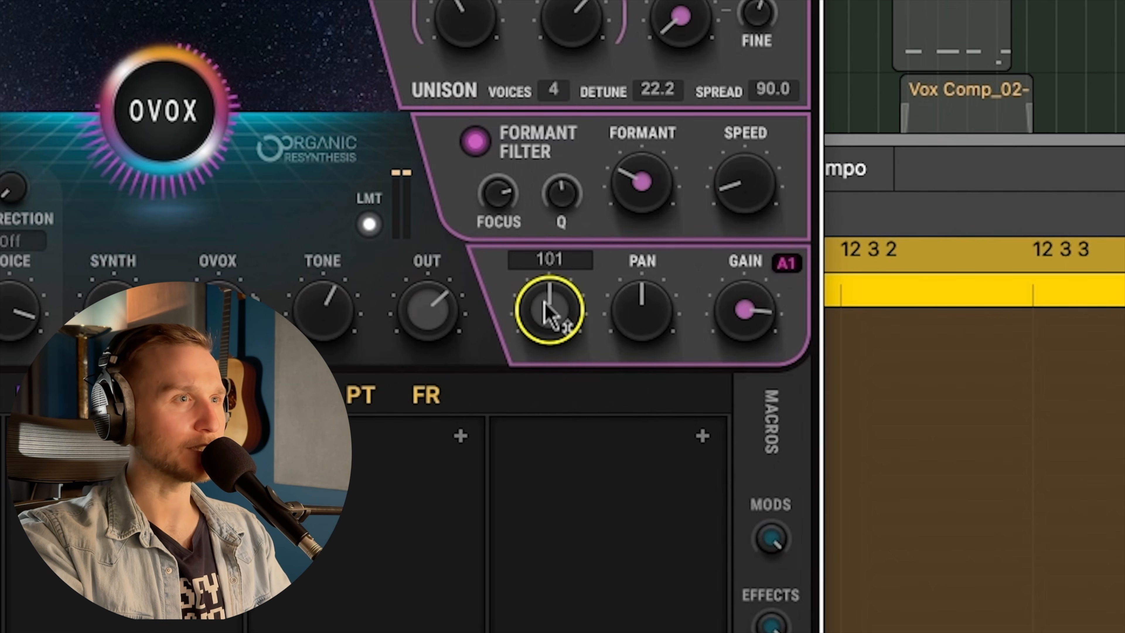
{"action": "mouse_move", "coordinate": [643, 292]}
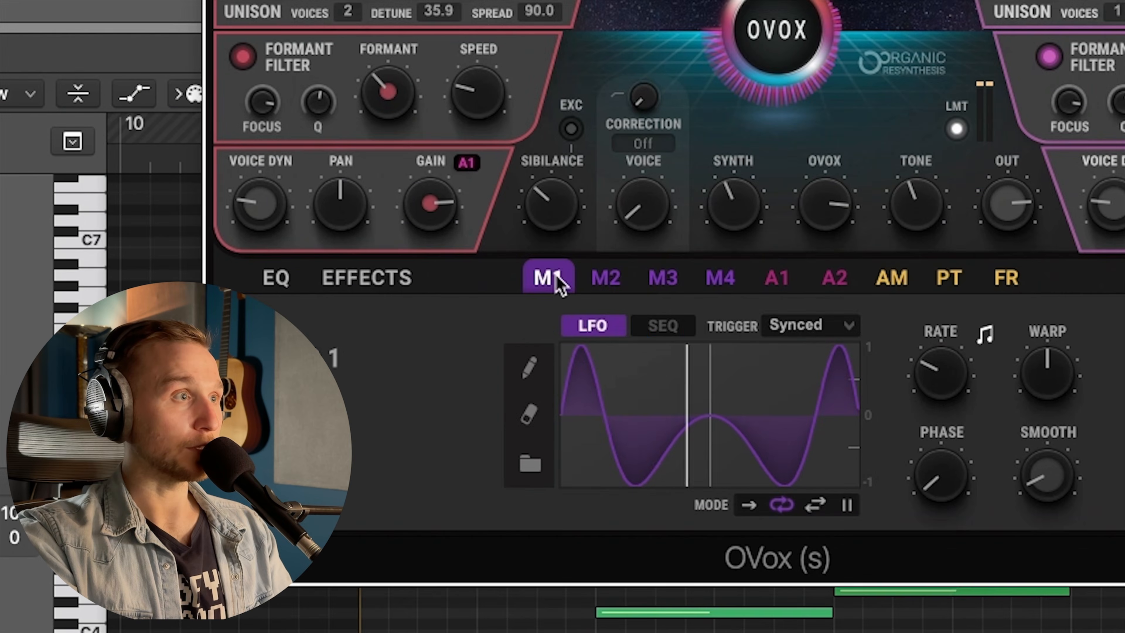
Step: Assign the M1 modulator to the OVox 1 formant and adjust its modulation depth
{"action": "left_click_drag", "start_coordinate": [559, 284], "coordinate": [519, 260]}
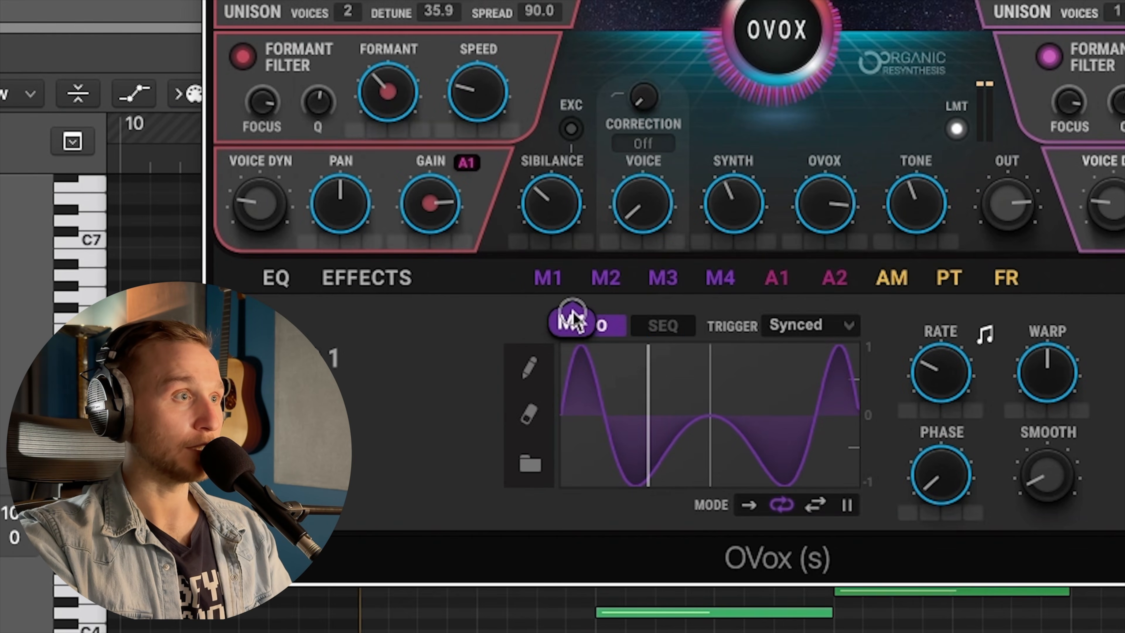
{"action": "left_click_drag", "start_coordinate": [599, 401], "coordinate": [545, 96]}
{"action": "left_click_drag", "start_coordinate": [652, 289], "coordinate": [582, 424]}
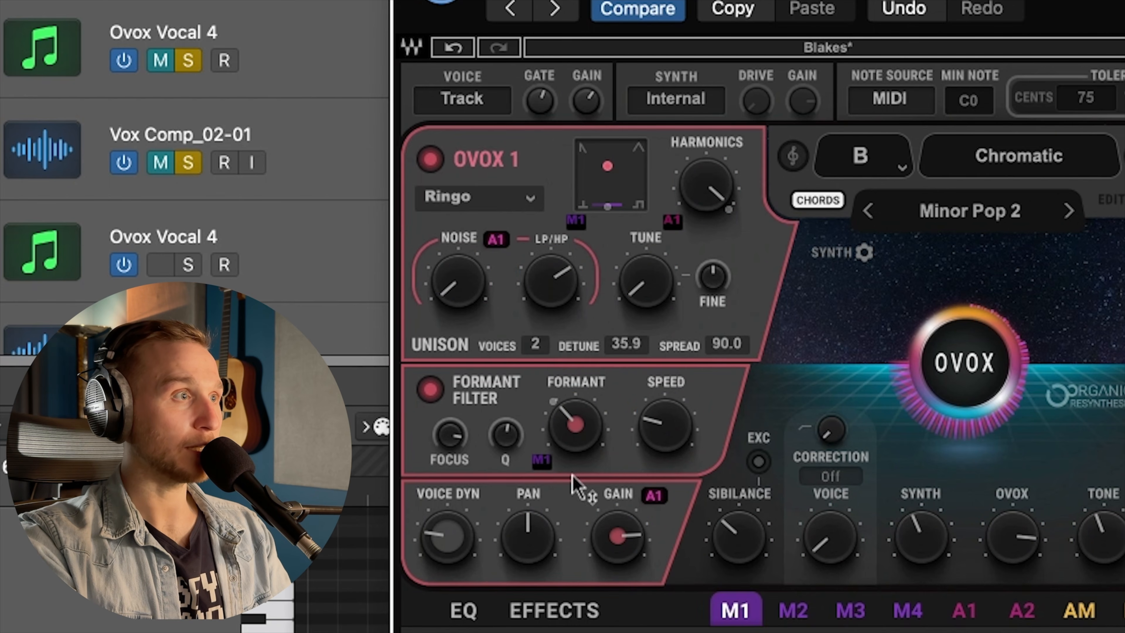
{"action": "left_click_drag", "start_coordinate": [545, 468], "coordinate": [544, 468]}
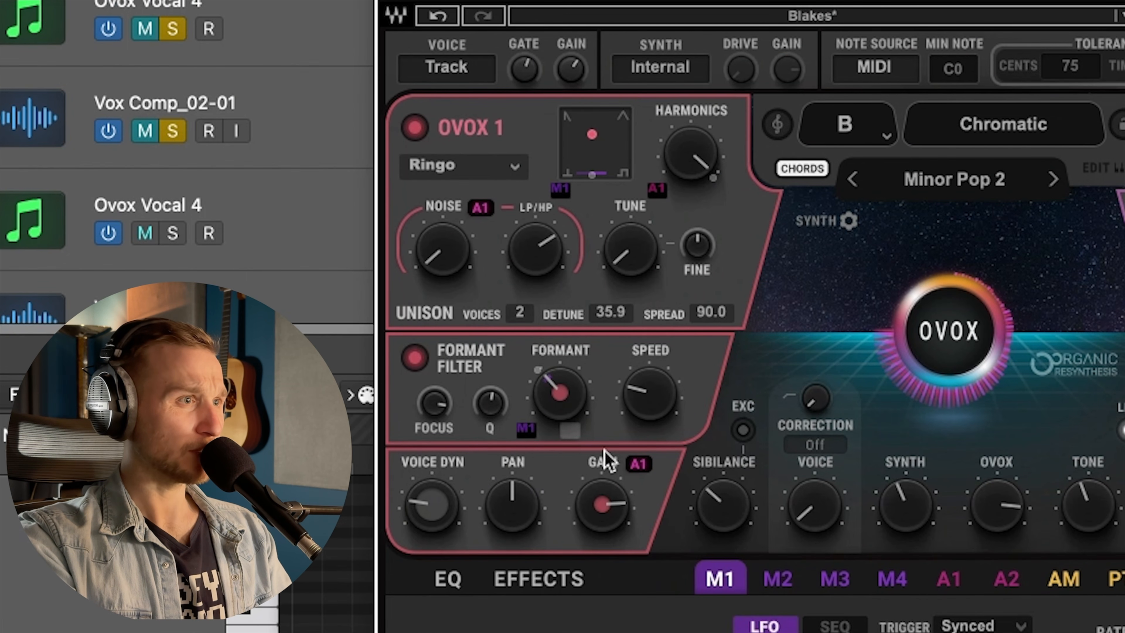
Step: Set modulator M2 to a 16-step sequence alternating four steps at 24 with four steps at 0
{"action": "left_click", "coordinate": [777, 578]}
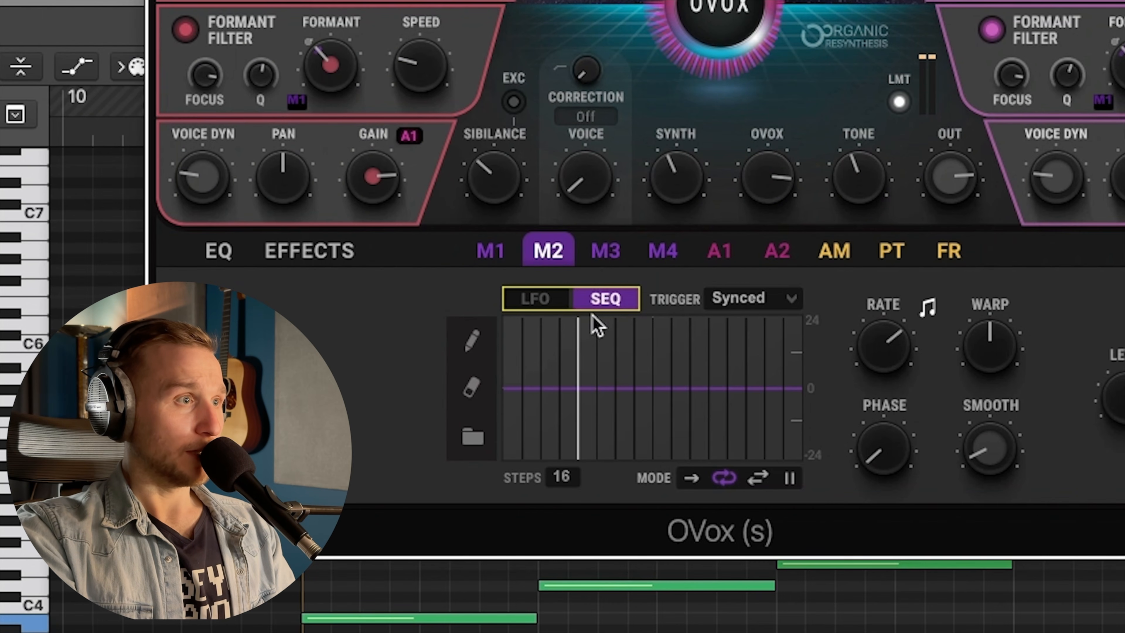
{"action": "left_click_drag", "start_coordinate": [515, 385], "coordinate": [528, 4]}
{"action": "mouse_move", "coordinate": [534, 392]}
{"action": "left_mouse_down"}
{"action": "mouse_move", "coordinate": [534, 310]}
{"action": "mouse_move", "coordinate": [552, 351]}
{"action": "mouse_move", "coordinate": [571, 319]}
{"action": "left_mouse_up"}
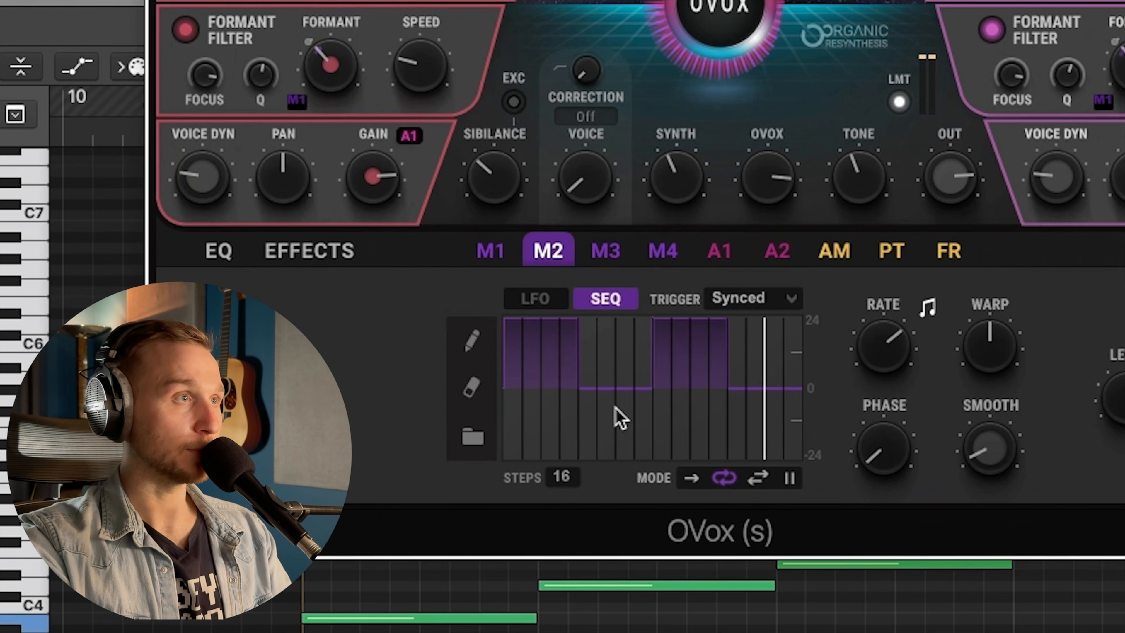
Step: Reassign both formant filters to modulator M2, set the OVox 1 formant modulation depth to 100, and increase the OVox 2 depth
{"action": "left_click", "coordinate": [296, 100]}
{"action": "left_click", "coordinate": [363, 445]}
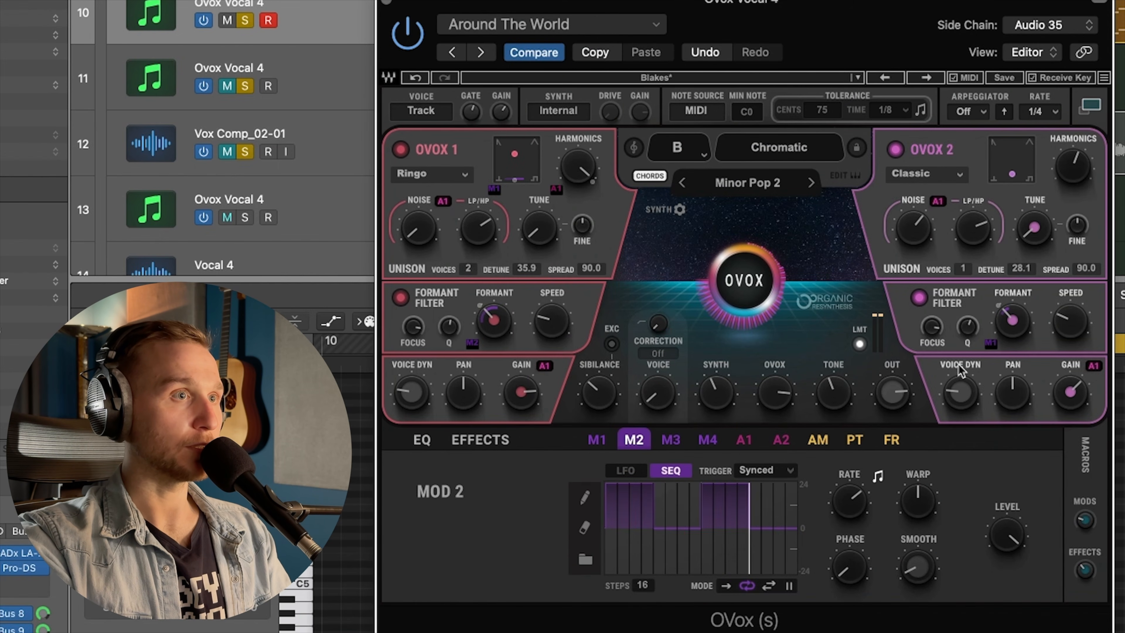
{"action": "left_click", "coordinate": [991, 343]}
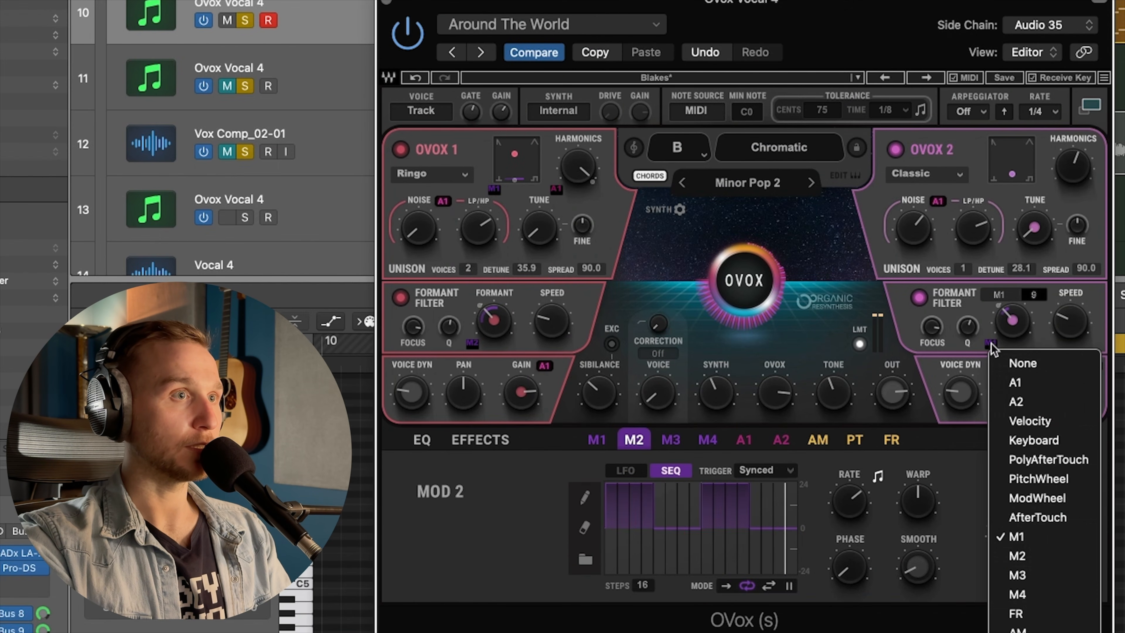
{"action": "left_click", "coordinate": [790, 566]}
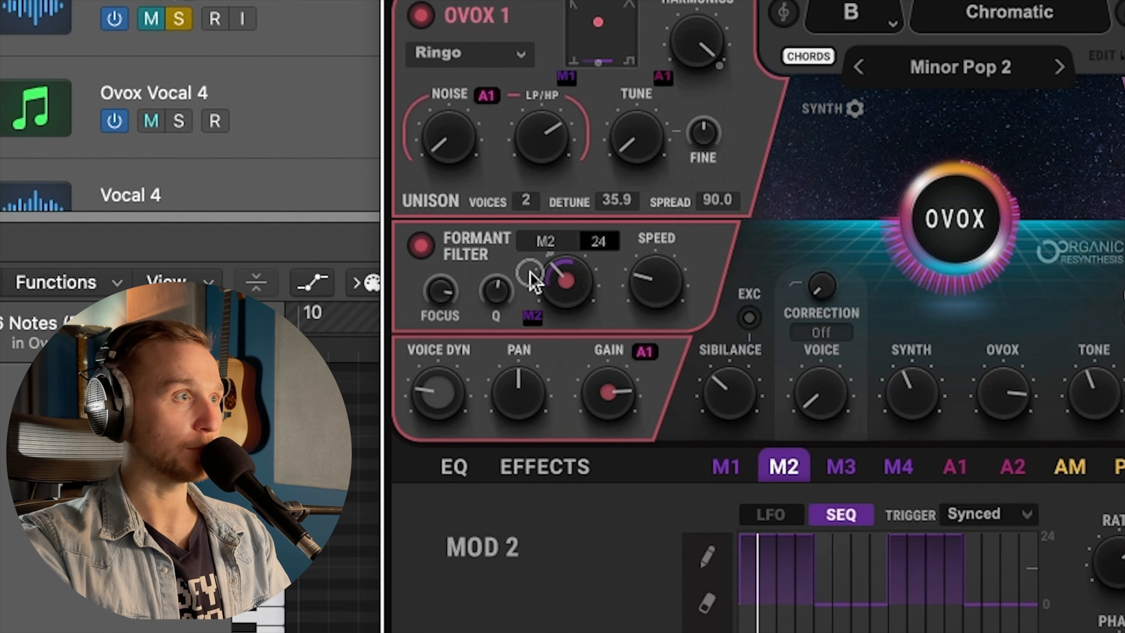
{"action": "left_click_drag", "start_coordinate": [534, 282], "coordinate": [584, 210]}
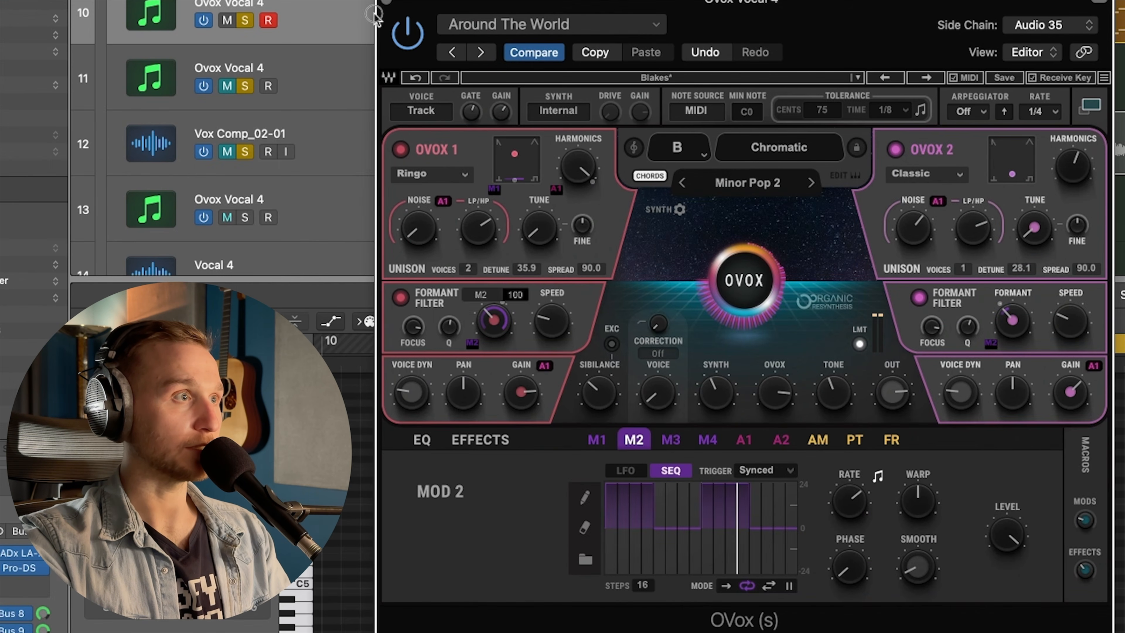
{"action": "left_click_drag", "start_coordinate": [992, 320], "coordinate": [938, 0]}
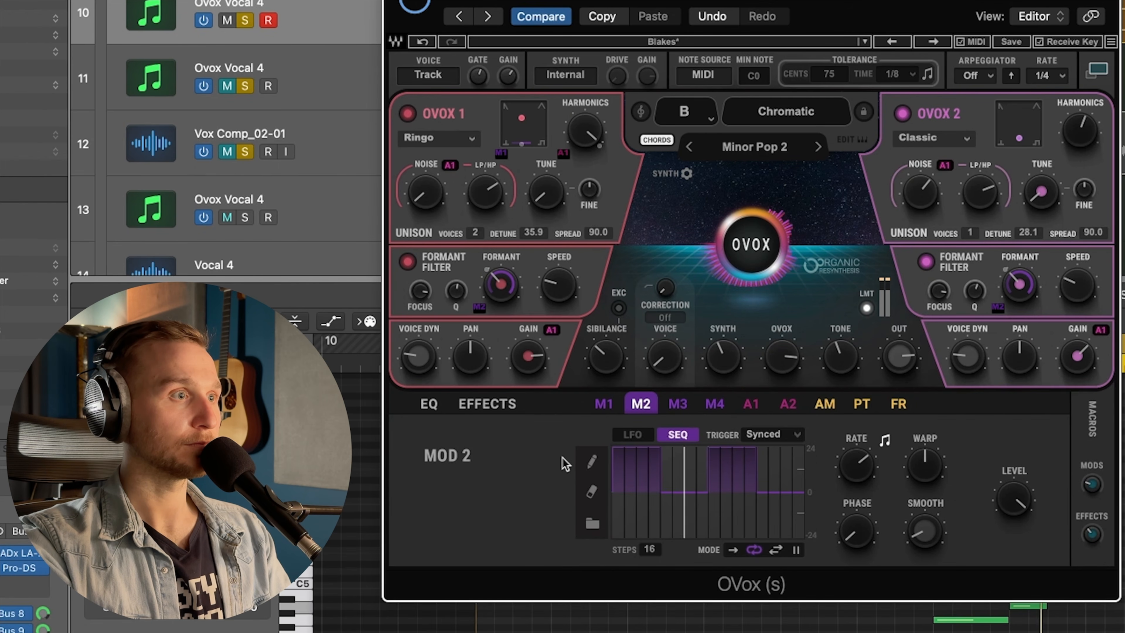
Step: Assign modulator M2 to the OVox 1 gain and the main OVox level
{"action": "left_click", "coordinate": [614, 406]}
{"action": "mouse_move", "coordinate": [601, 407]}
{"action": "left_mouse_down"}
{"action": "mouse_move", "coordinate": [640, 334]}
{"action": "mouse_move", "coordinate": [851, 334]}
{"action": "mouse_move", "coordinate": [594, 402]}
{"action": "mouse_move", "coordinate": [605, 405]}
{"action": "left_mouse_up"}
{"action": "left_click", "coordinate": [642, 404]}
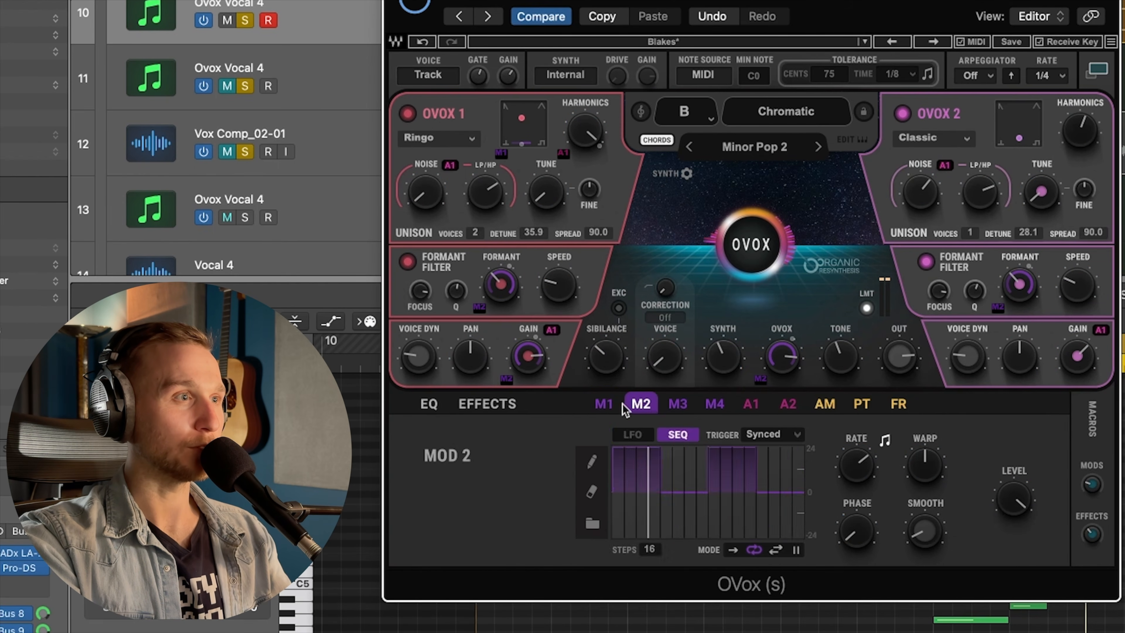
Step: Look through the M1, M2, pitch and formant modulation sources
{"action": "left_click", "coordinate": [604, 404]}
{"action": "left_click", "coordinate": [642, 404]}
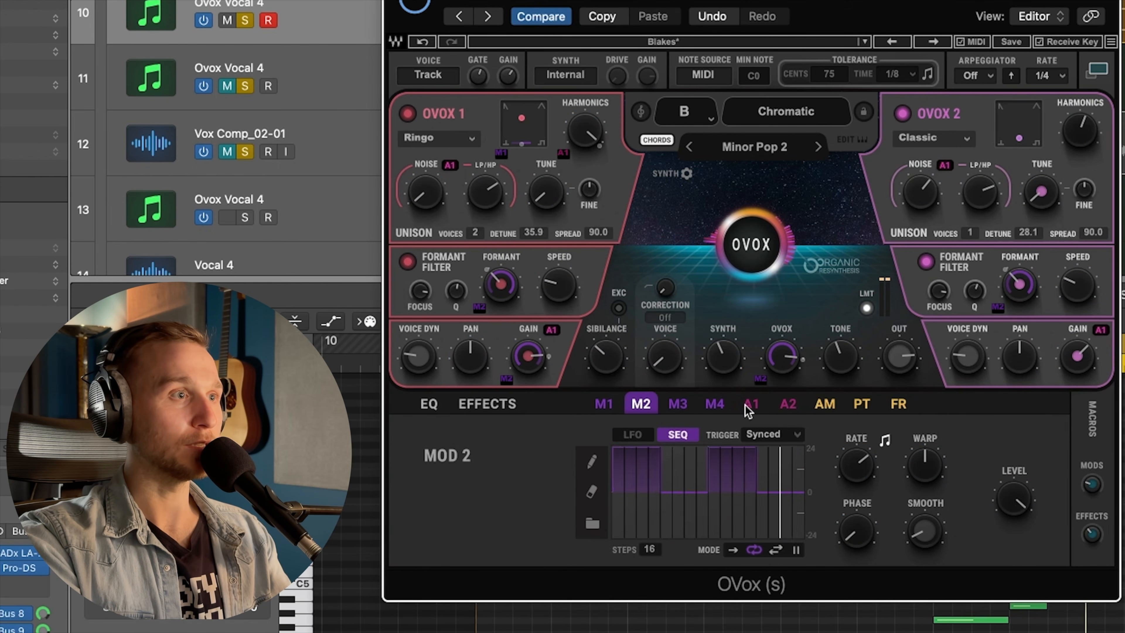
{"action": "left_click", "coordinate": [862, 404]}
{"action": "left_click", "coordinate": [899, 404]}
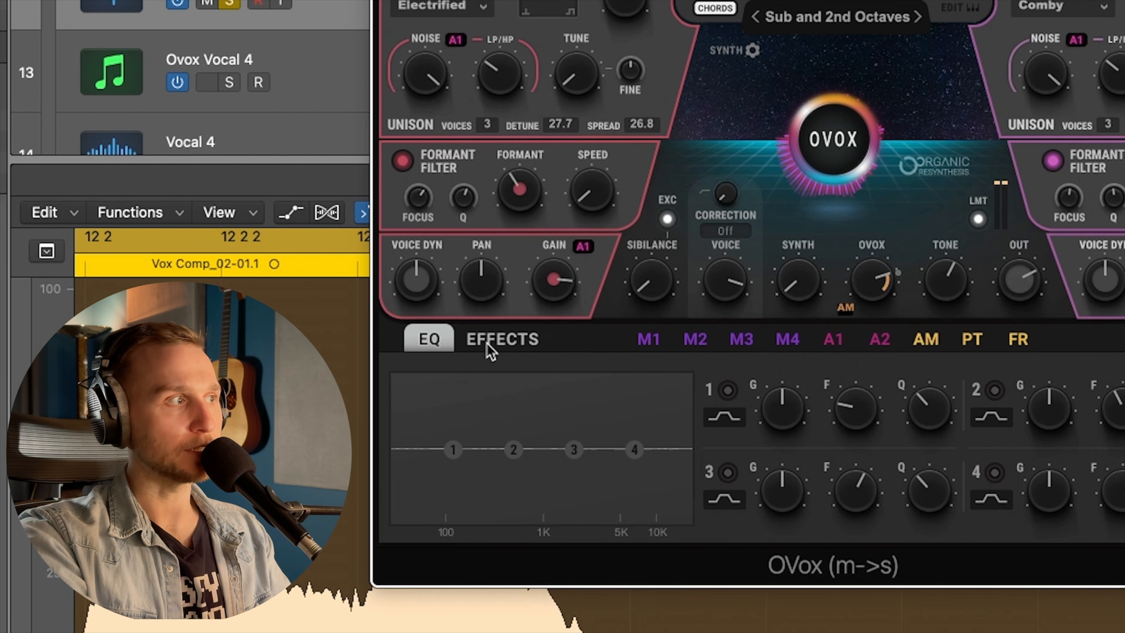
Step: Add a reverb and a distortion after the compressor in the OVox effects chain
{"action": "left_click", "coordinate": [491, 350]}
{"action": "left_click", "coordinate": [701, 367]}
{"action": "mouse_move", "coordinate": [780, 390]}
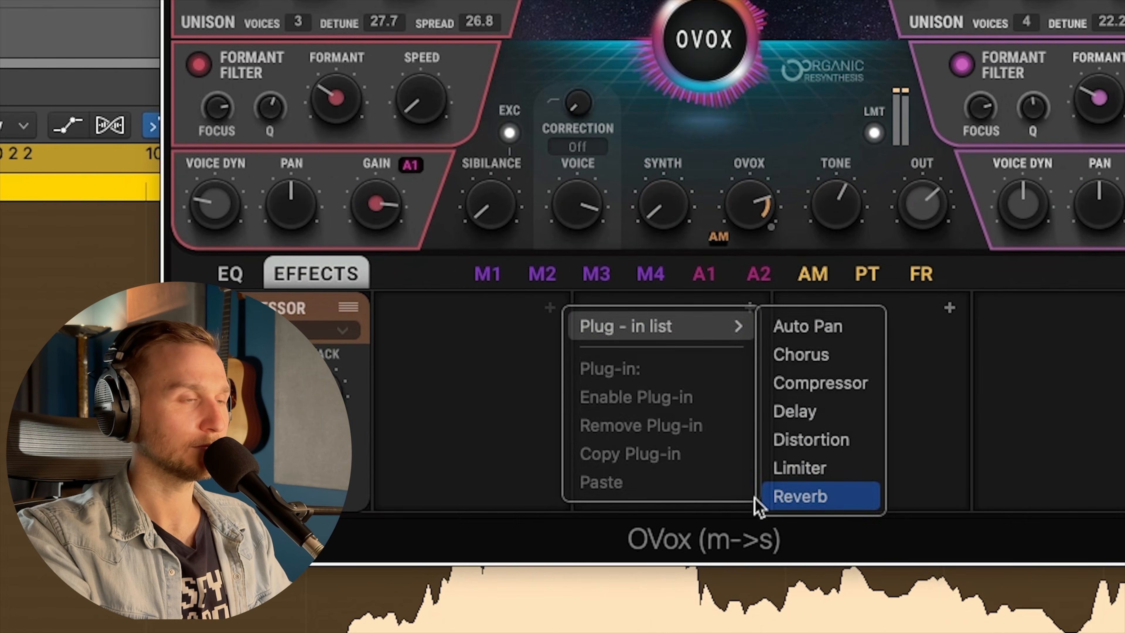
{"action": "left_click", "coordinate": [756, 498]}
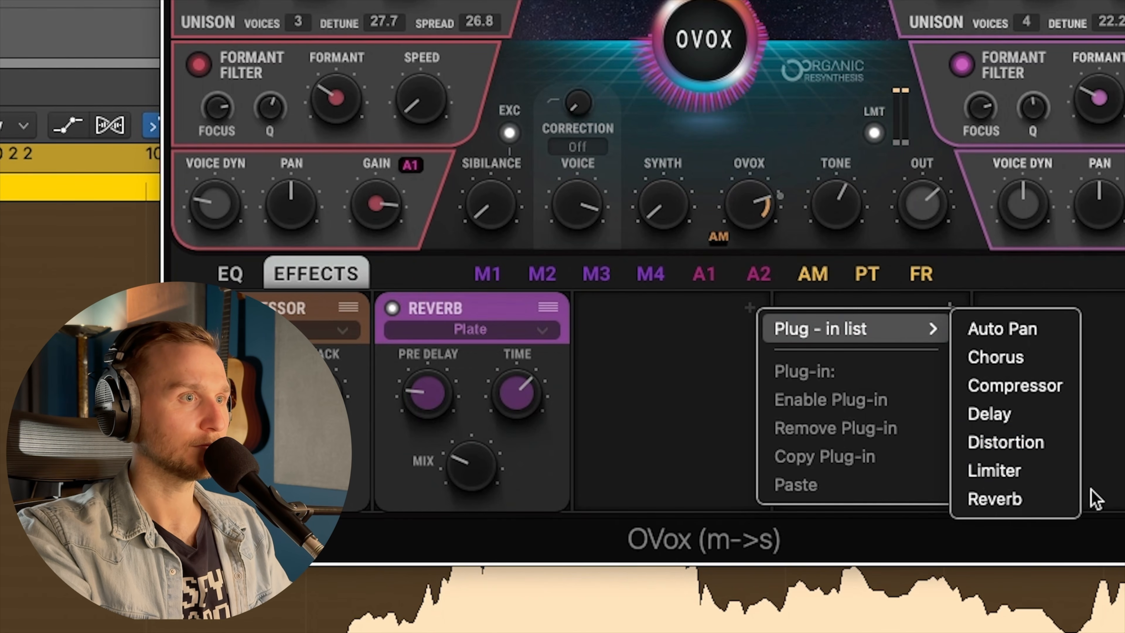
{"action": "left_click", "coordinate": [1050, 442]}
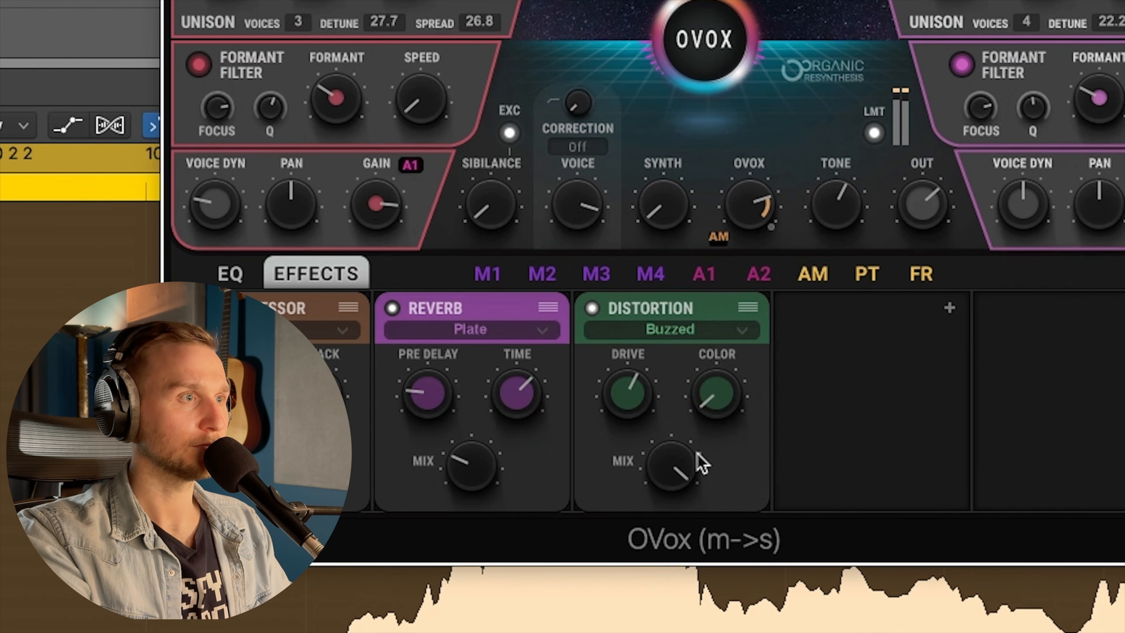
Step: Lower the distortion mix and adjust the reverb time slightly
{"action": "left_click_drag", "start_coordinate": [670, 463], "coordinate": [671, 479]}
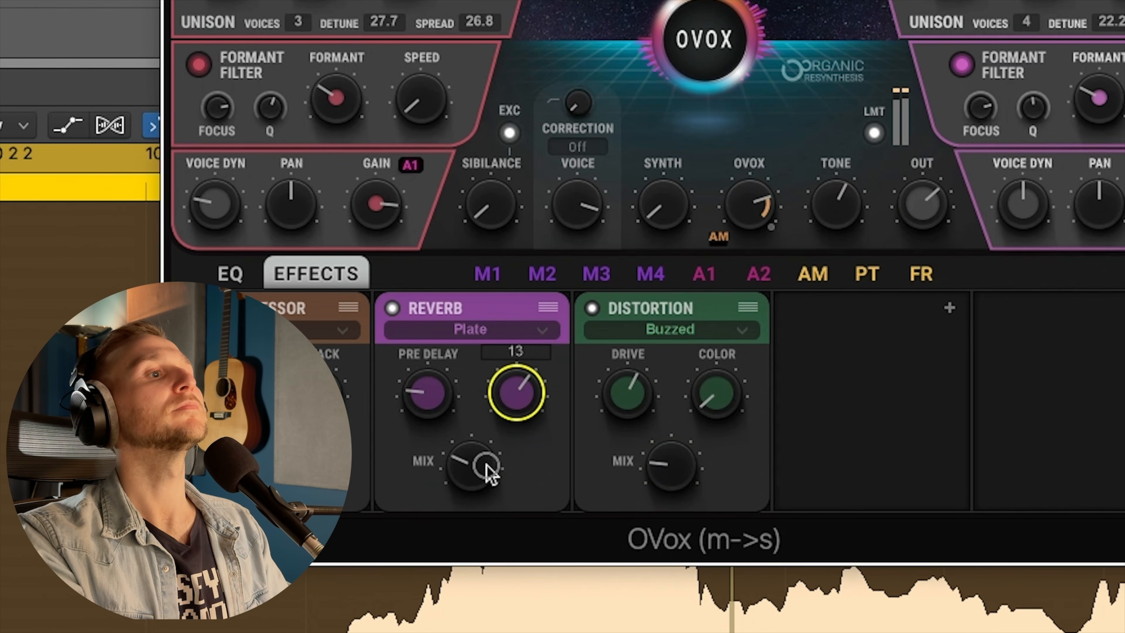
{"action": "left_click_drag", "start_coordinate": [520, 390], "coordinate": [510, 393]}
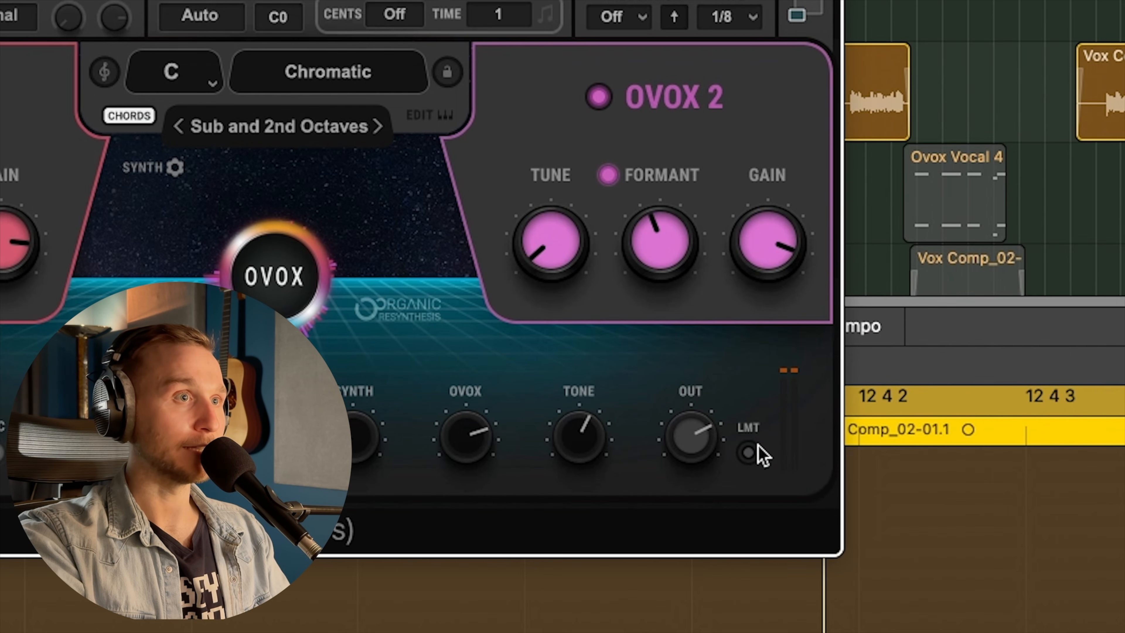
Step: Enable the output limiter and try a lower output level, returning to the expanded OVox view
{"action": "left_click", "coordinate": [748, 453]}
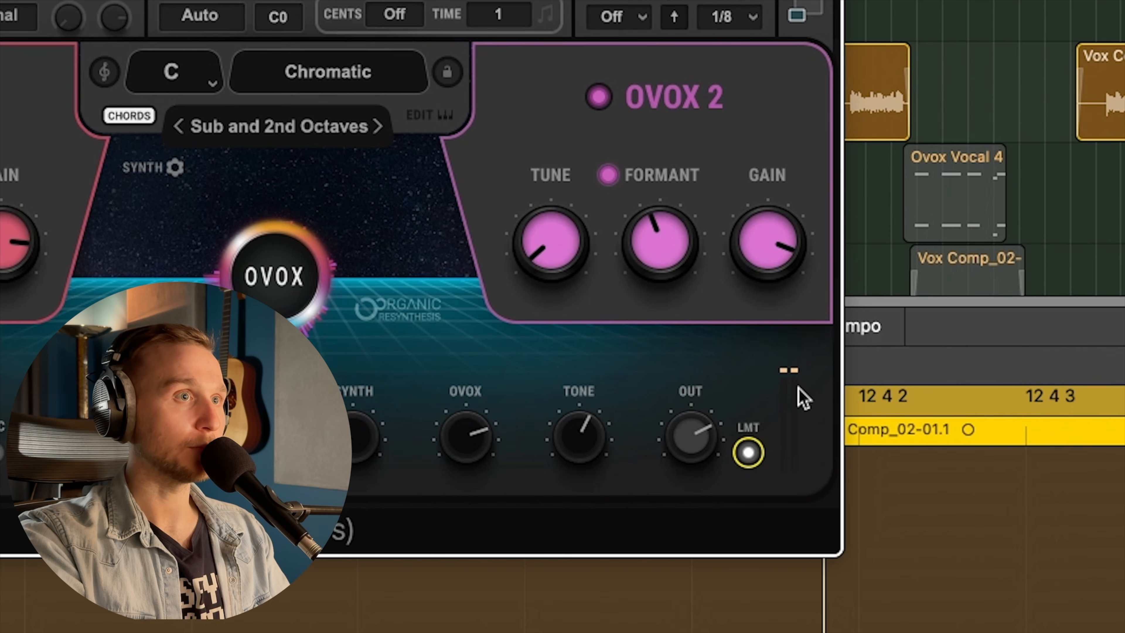
{"action": "left_click_drag", "start_coordinate": [693, 457], "coordinate": [691, 501]}
{"action": "left_click", "coordinate": [809, 8]}
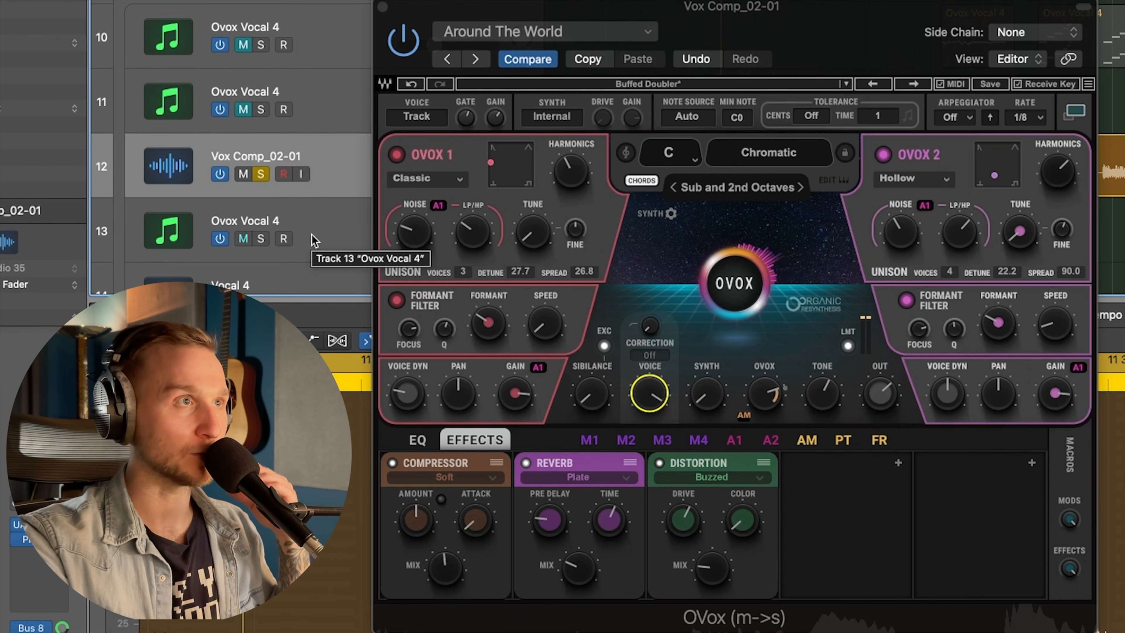
Step: Examine the factory preset categories and the M2 to M4, A1, A2, pitch and formant modulator settings
{"action": "left_click", "coordinate": [642, 85]}
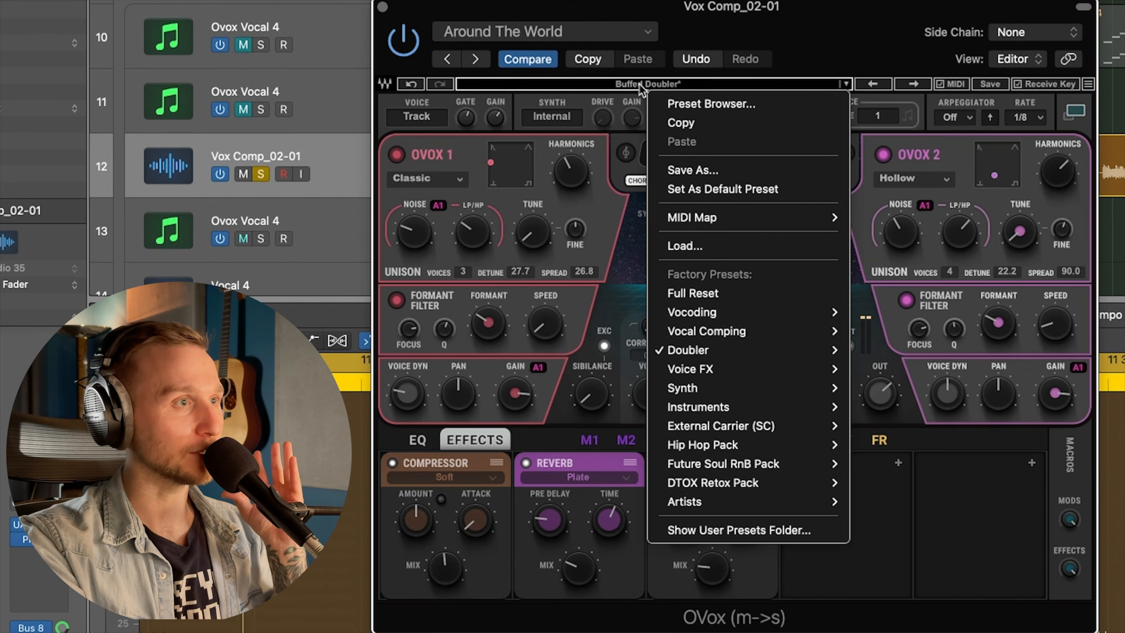
{"action": "left_click", "coordinate": [622, 442]}
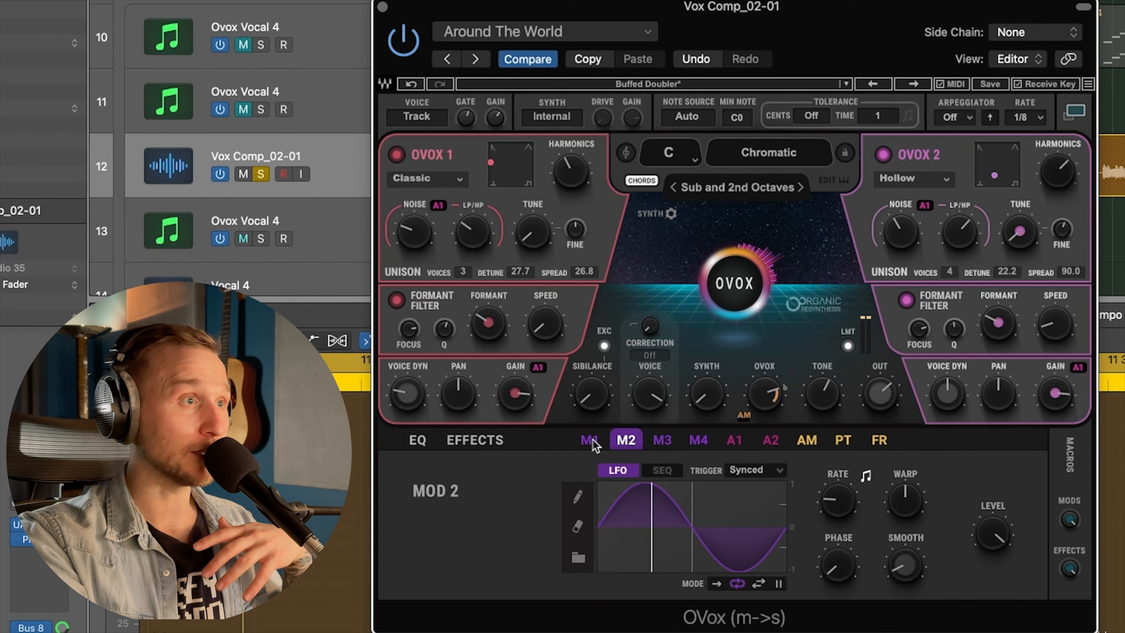
{"action": "left_click", "coordinate": [661, 441]}
{"action": "left_click", "coordinate": [691, 442]}
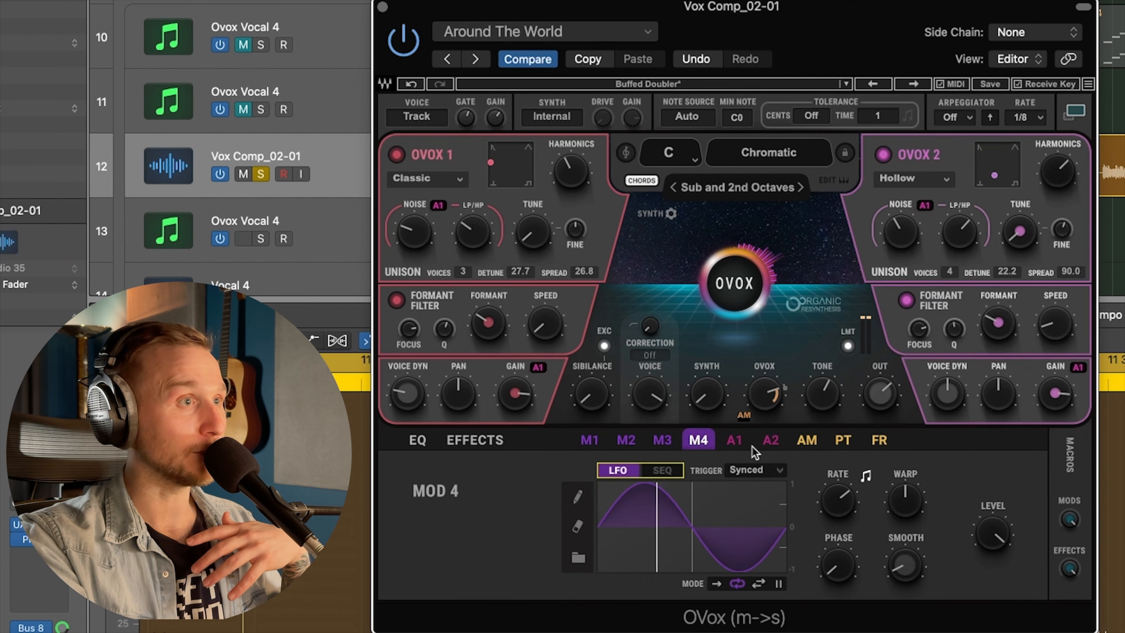
{"action": "left_click", "coordinate": [737, 440]}
{"action": "left_click", "coordinate": [768, 436]}
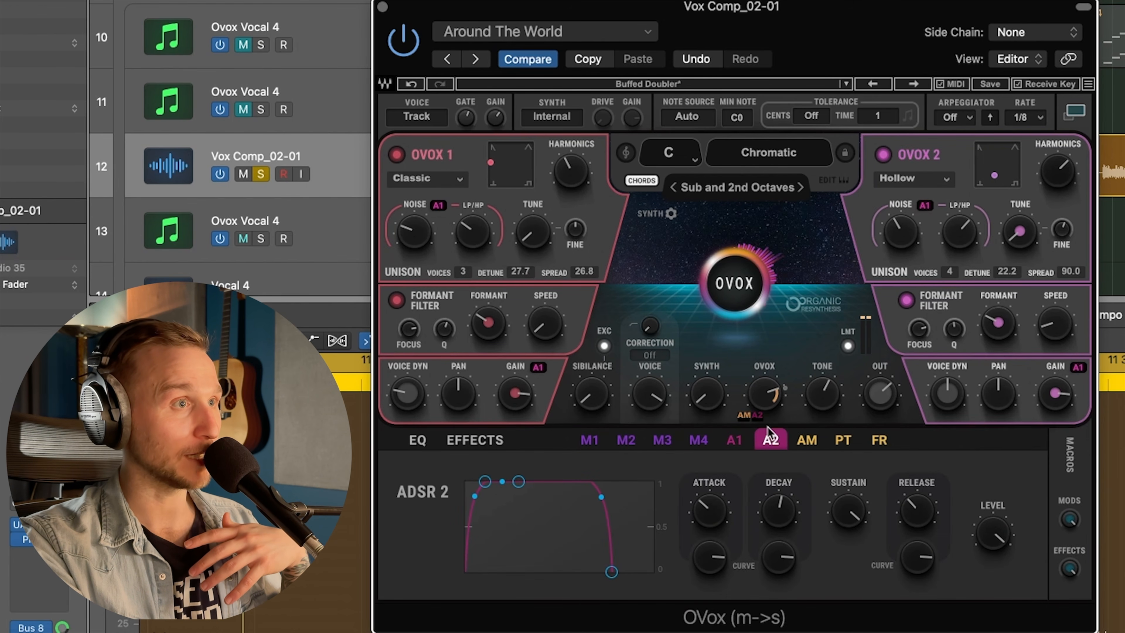
{"action": "left_click", "coordinate": [848, 441]}
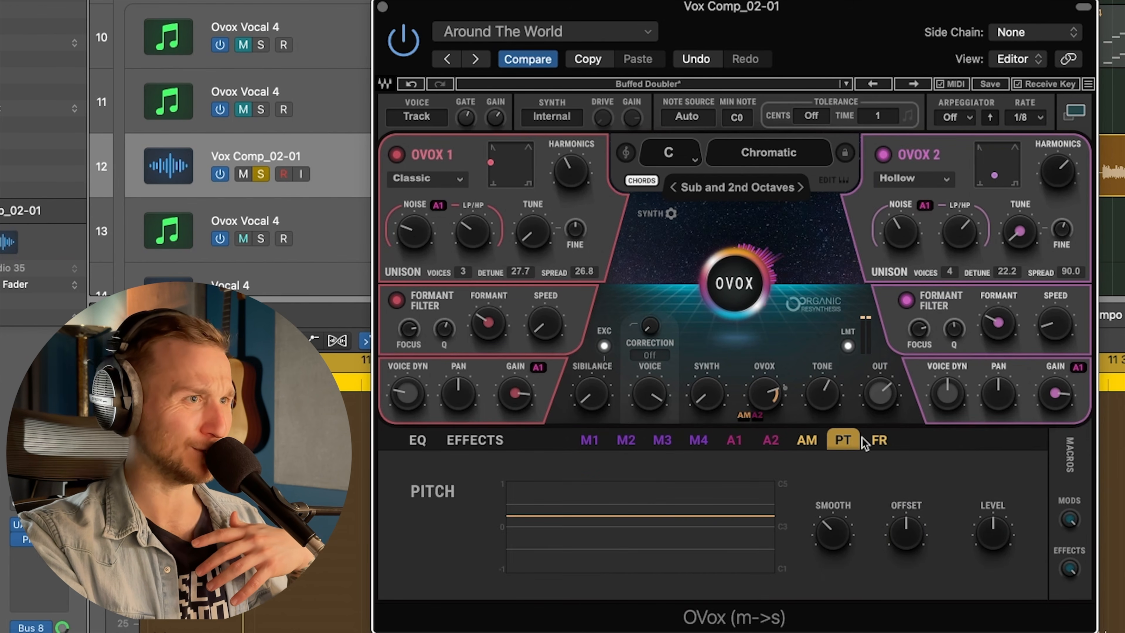
{"action": "left_click", "coordinate": [880, 441]}
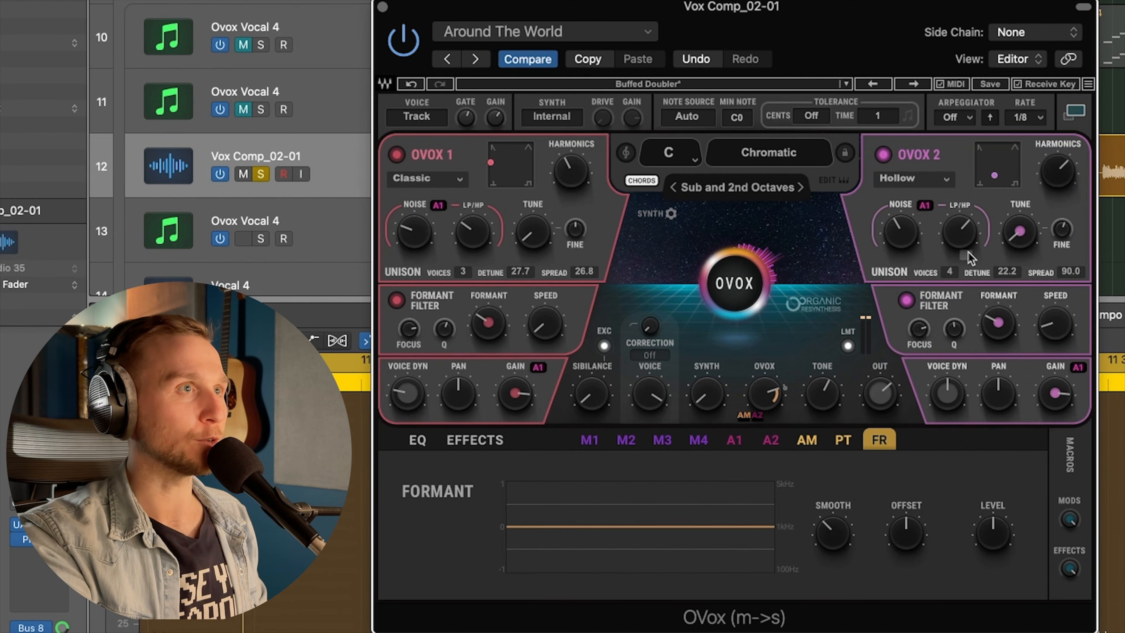
Step: Switch OVox to its simplified view
{"action": "left_click", "coordinate": [1070, 117]}
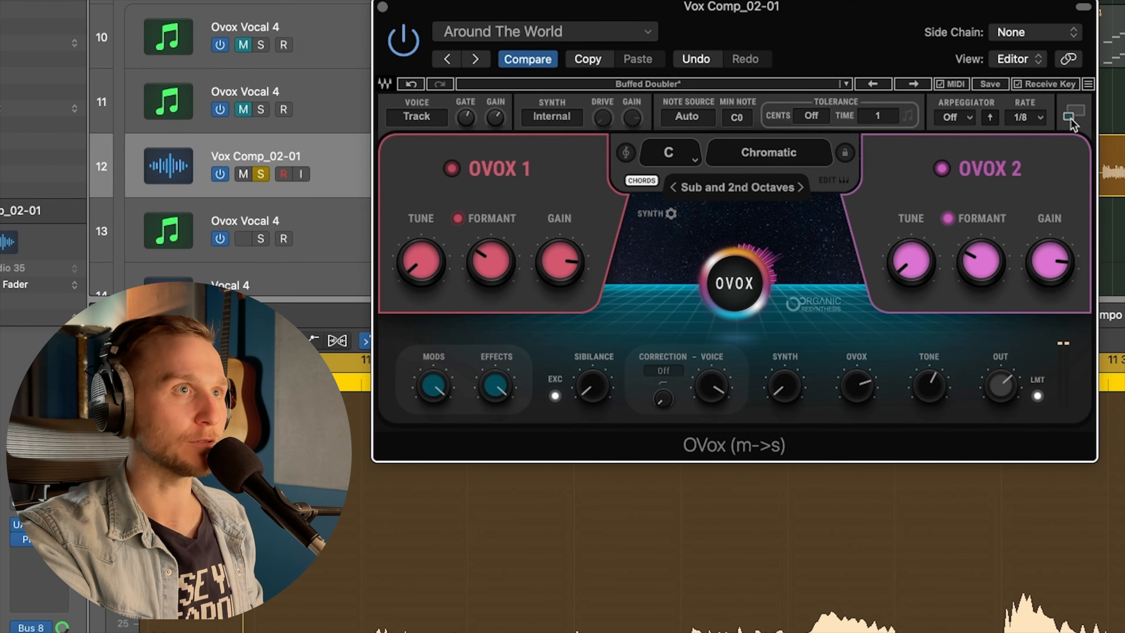